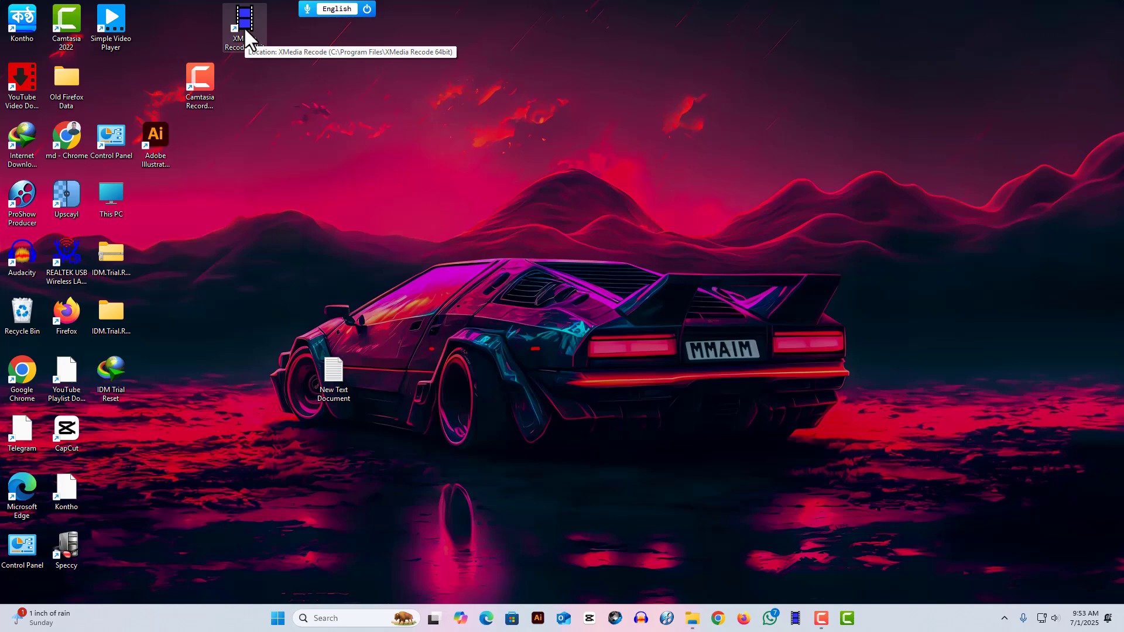
- In Google Chrome, search for "x media recode", open the XMedia Recode download page and consent to its cookies
{"action": "double_click", "coordinate": [248, 44]}
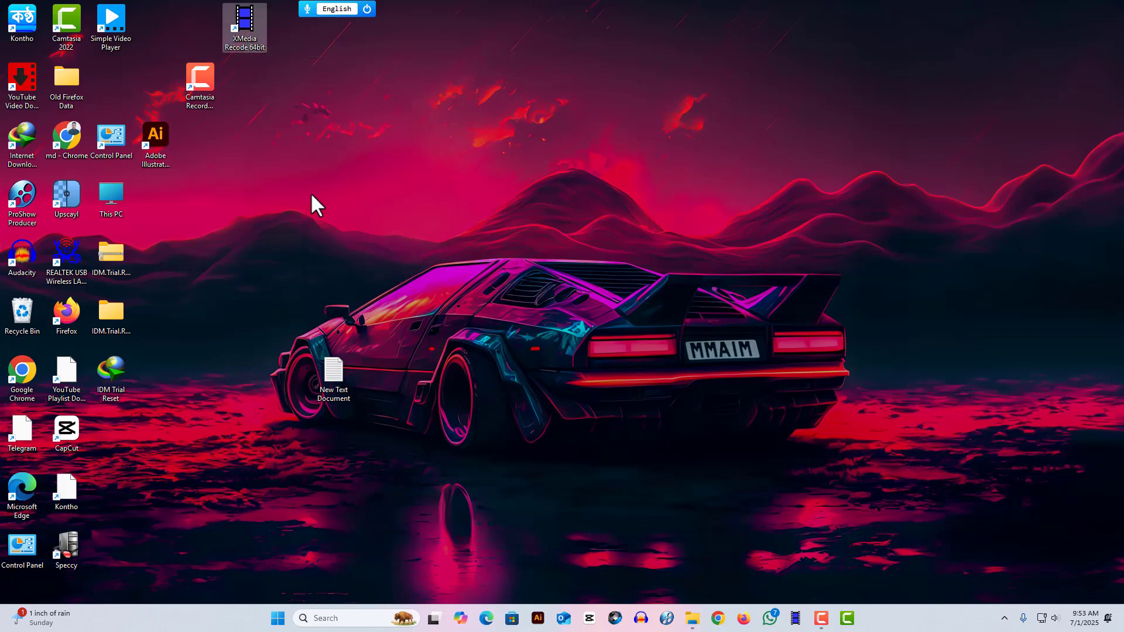
{"action": "left_click", "coordinate": [718, 618]}
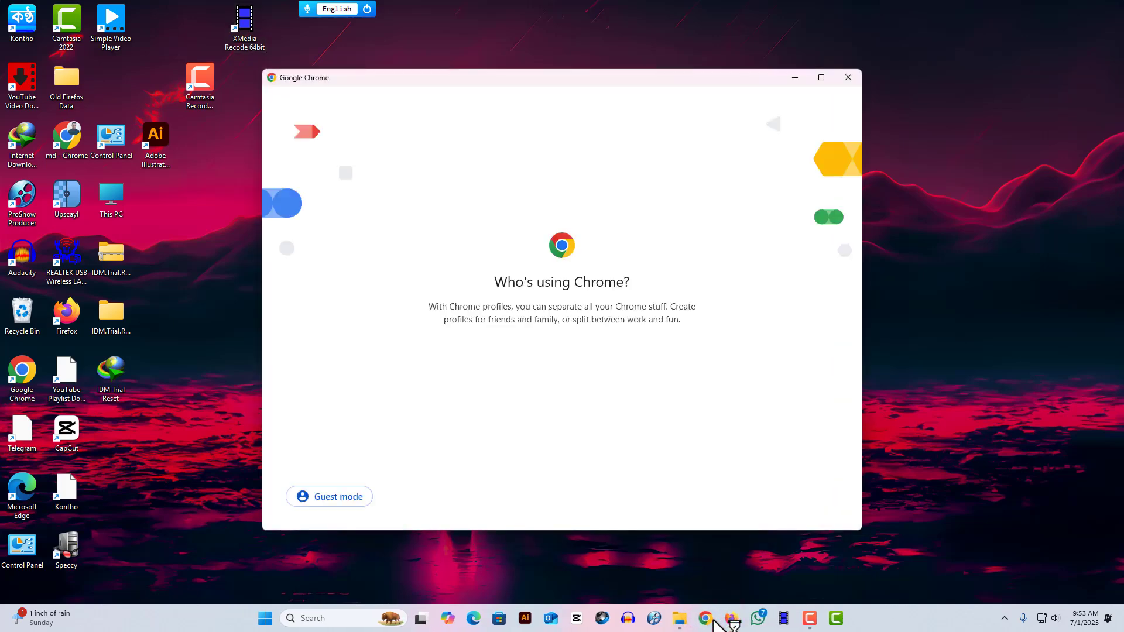
{"action": "left_click", "coordinate": [404, 272]}
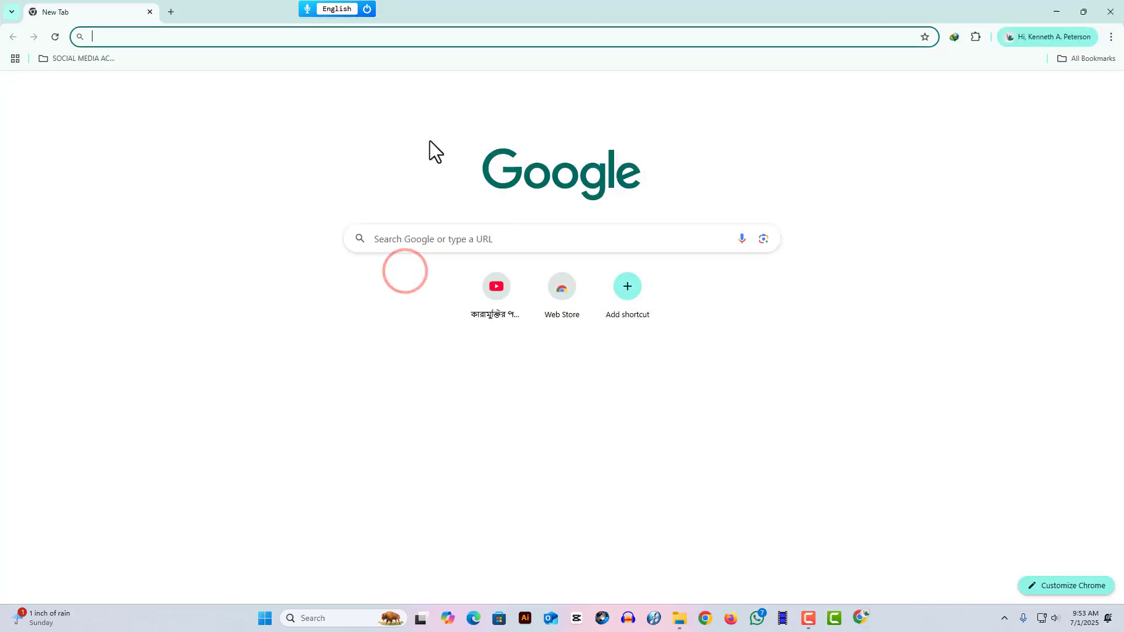
{"action": "left_click", "coordinate": [409, 41]}
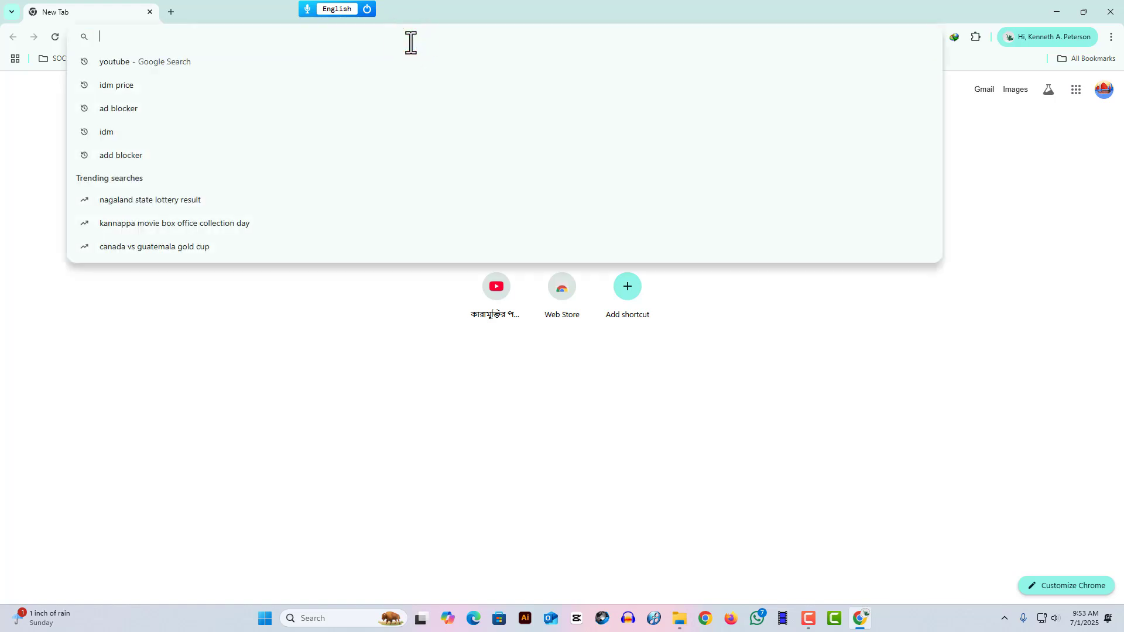
{"action": "type", "text": "x media"}
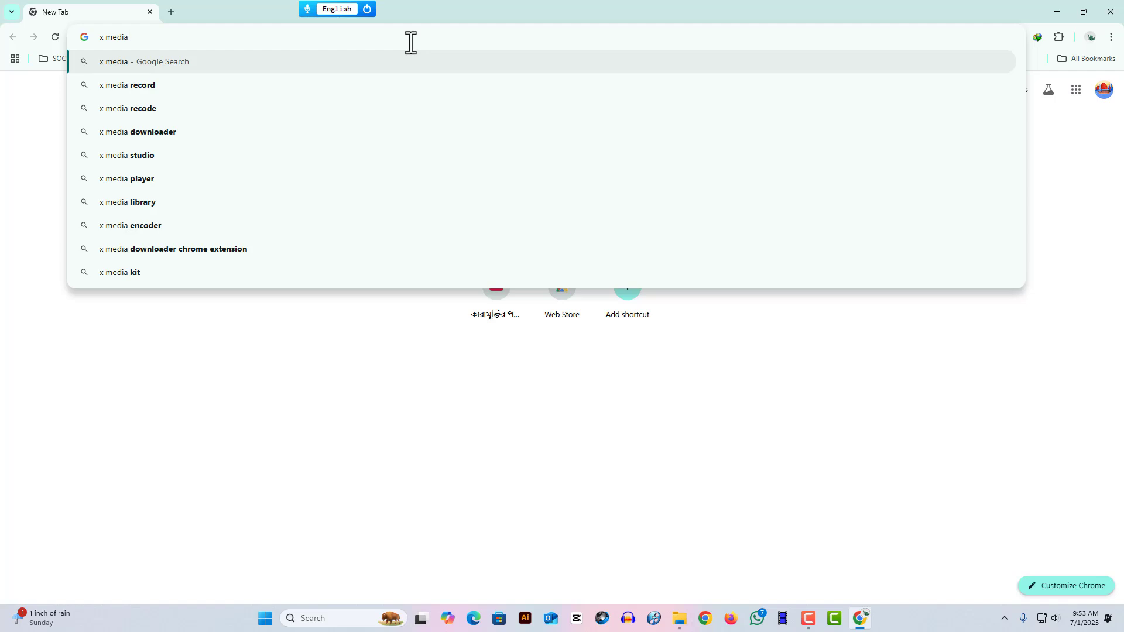
{"action": "left_click", "coordinate": [156, 109]}
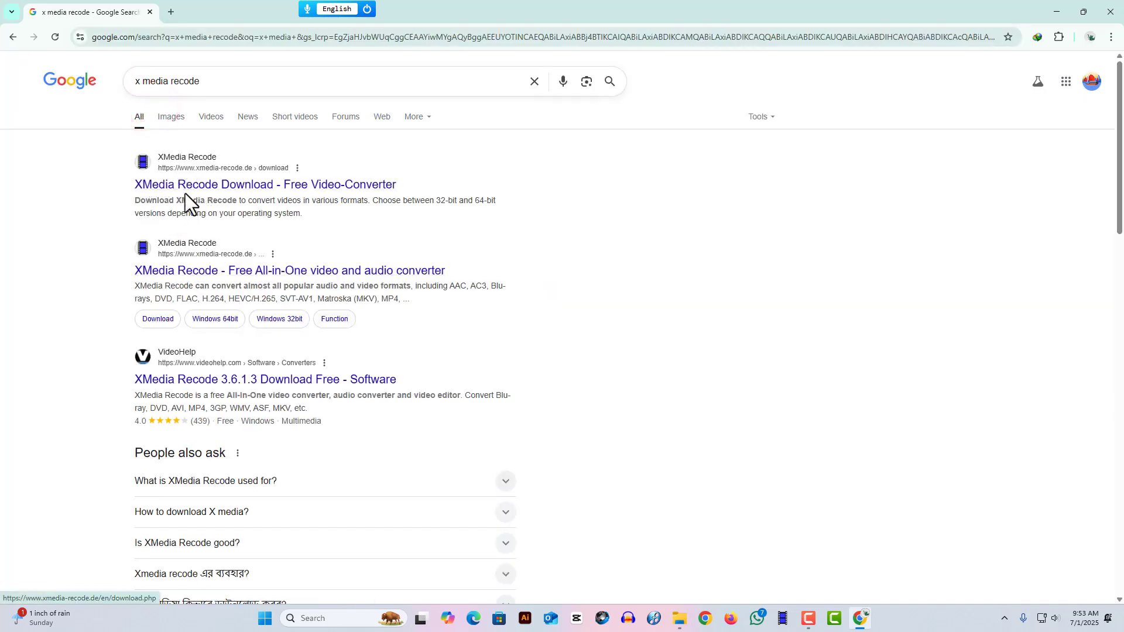
{"action": "left_click", "coordinate": [338, 185]}
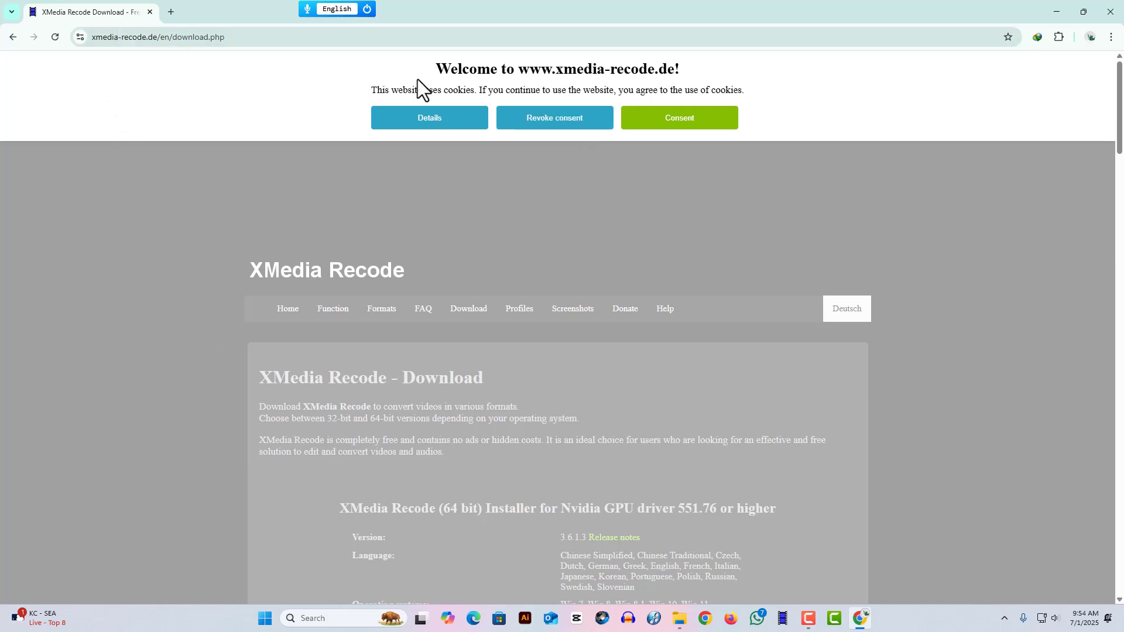
{"action": "left_click", "coordinate": [685, 119]}
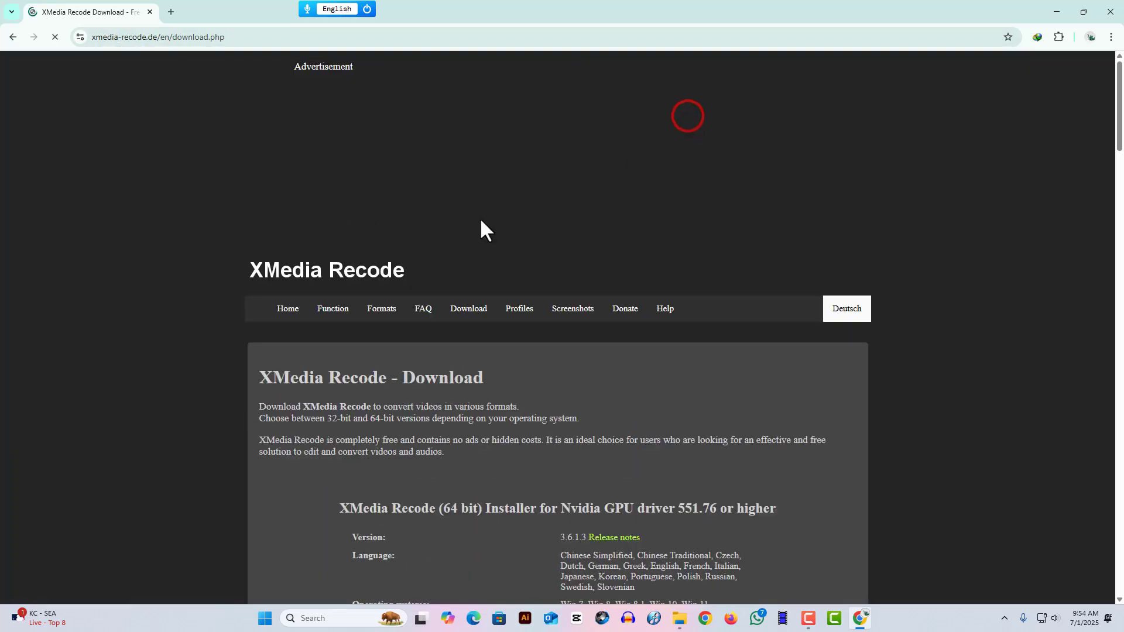
- Start downloading the XMedia Recode 64-Bit installer, XMediaRecode3613_x64_setup.exe, into the Programs category
{"action": "scroll", "coordinate": [644, 352], "scroll_direction": "down", "scroll_amount": 8}
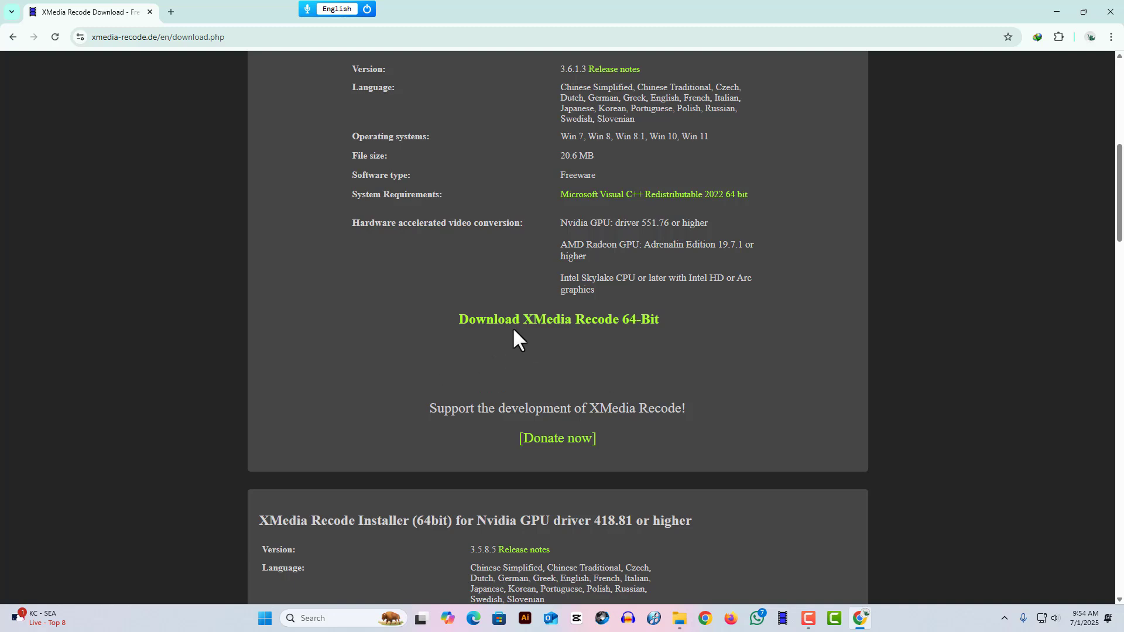
{"action": "left_click", "coordinate": [606, 323]}
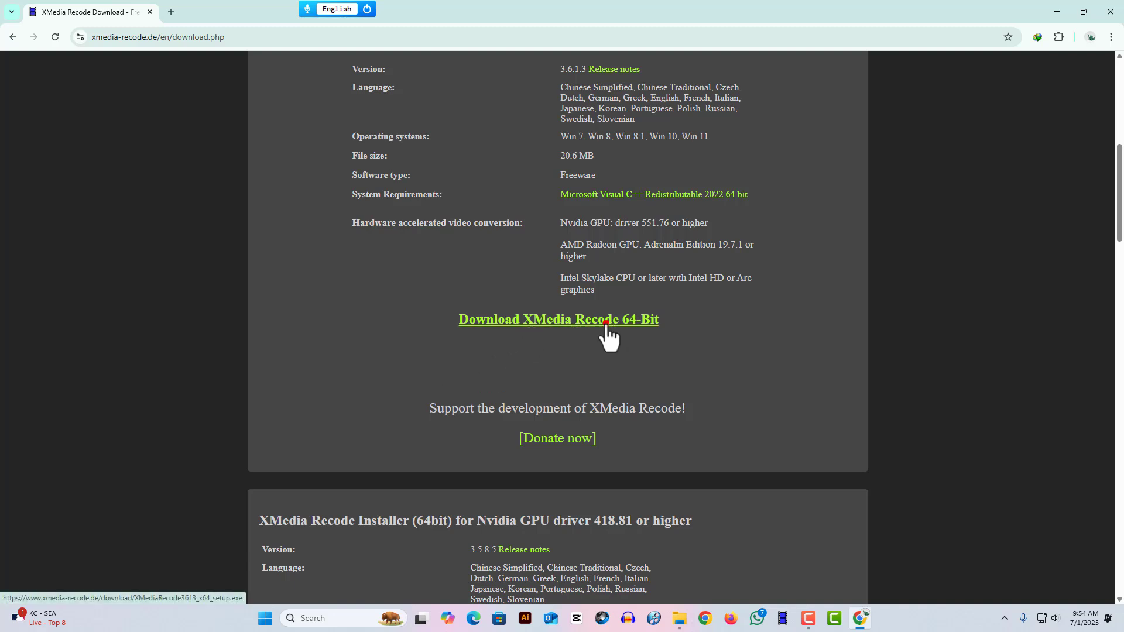
{"action": "left_click", "coordinate": [671, 286]}
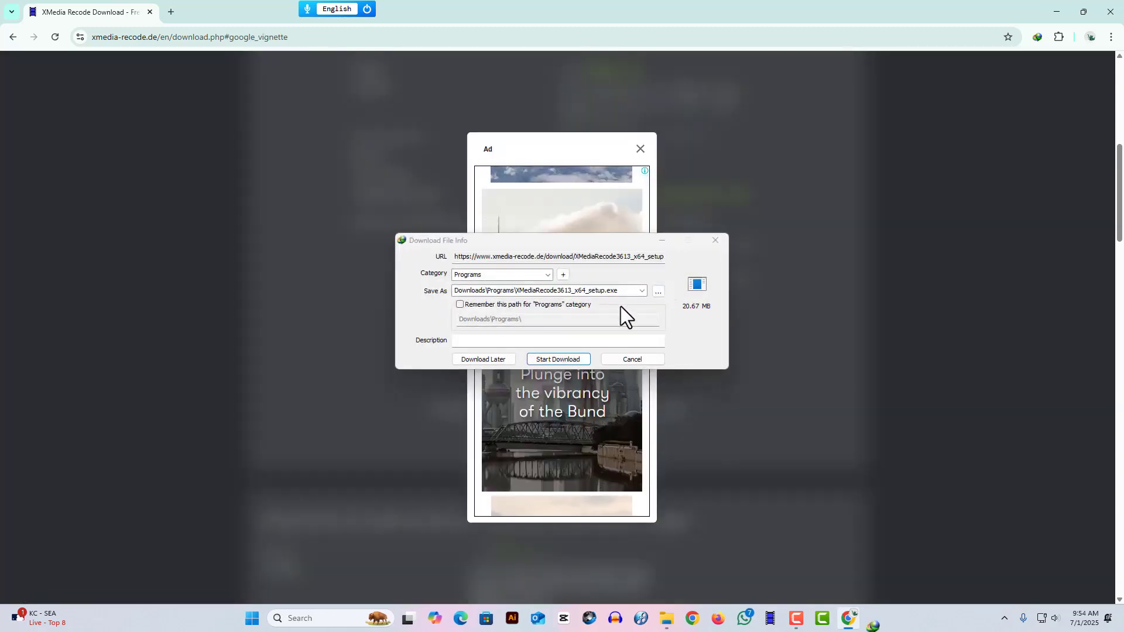
{"action": "left_click", "coordinate": [558, 358]}
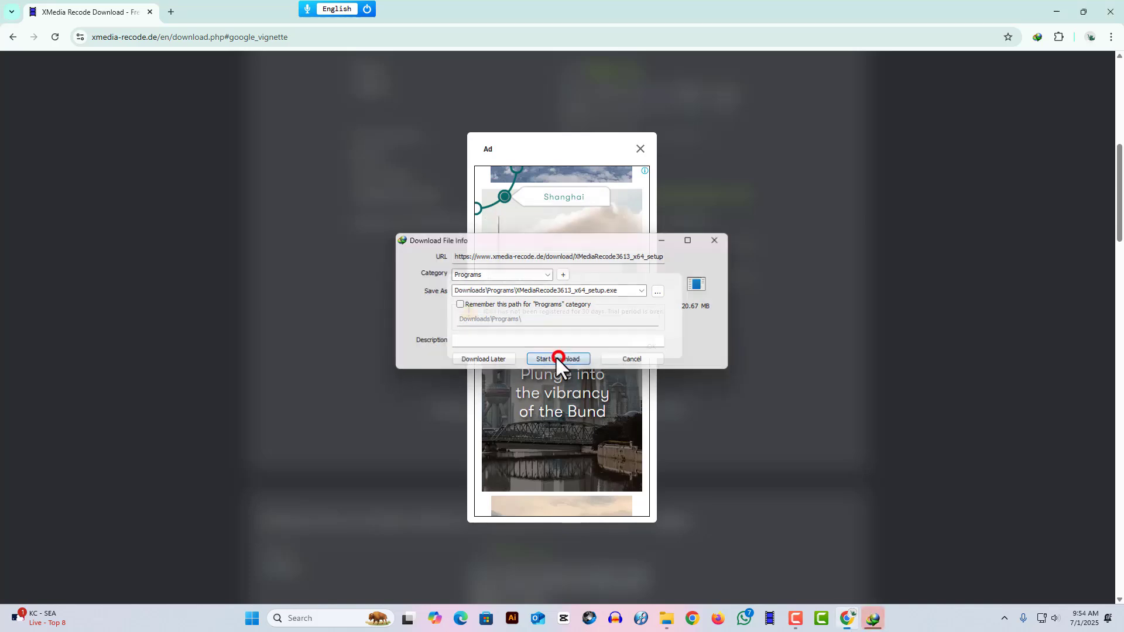
{"action": "left_click", "coordinate": [671, 282]}
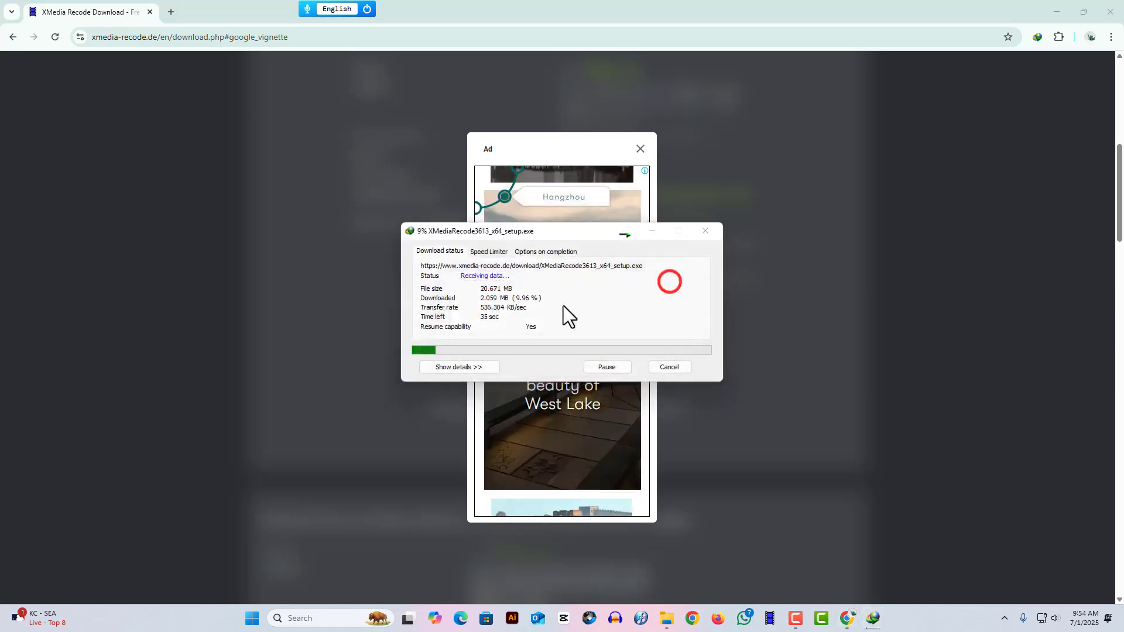
- Stop the XMedia Recode installer download and dismiss the ad covering the page
{"action": "left_click", "coordinate": [620, 365]}
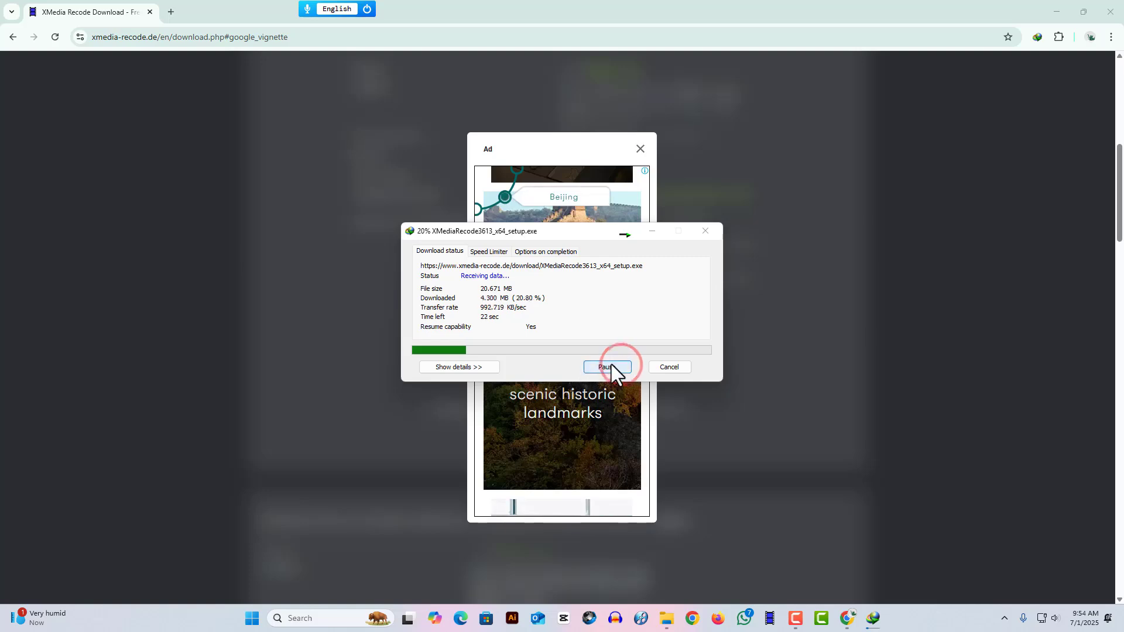
{"action": "left_click", "coordinate": [704, 231]}
{"action": "left_click", "coordinate": [639, 148]}
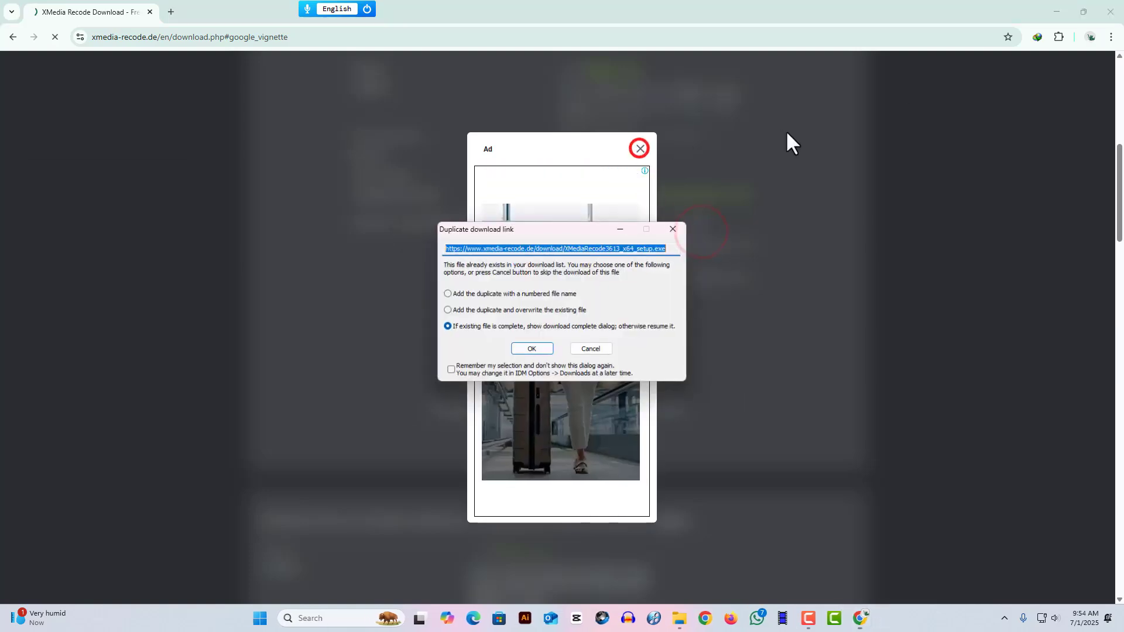
{"action": "left_click", "coordinate": [530, 348]}
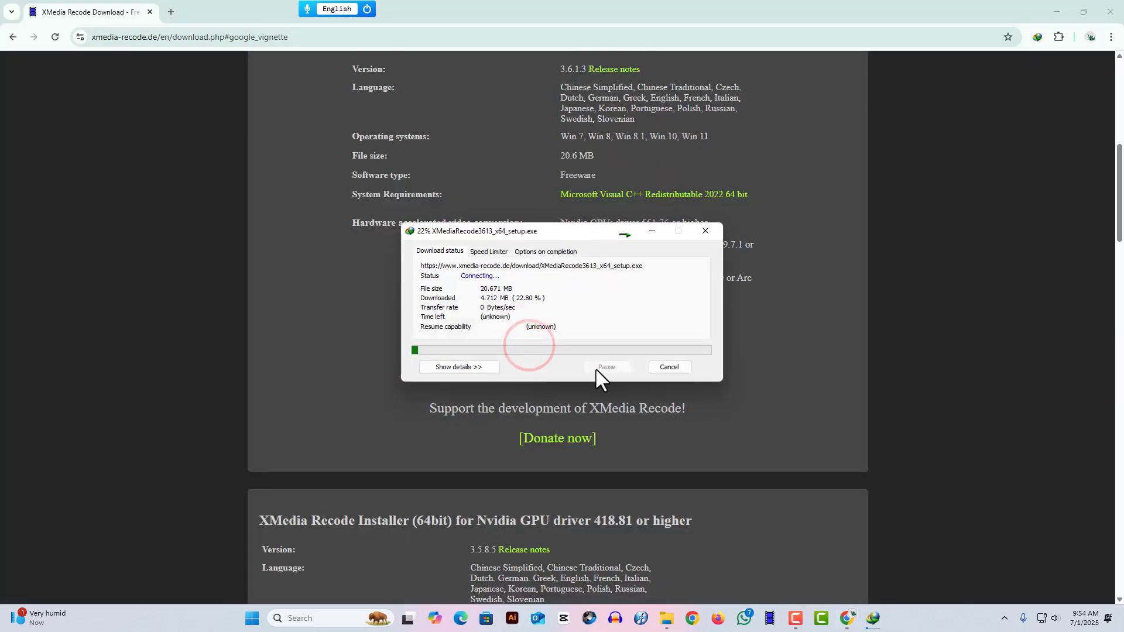
{"action": "left_click", "coordinate": [699, 232]}
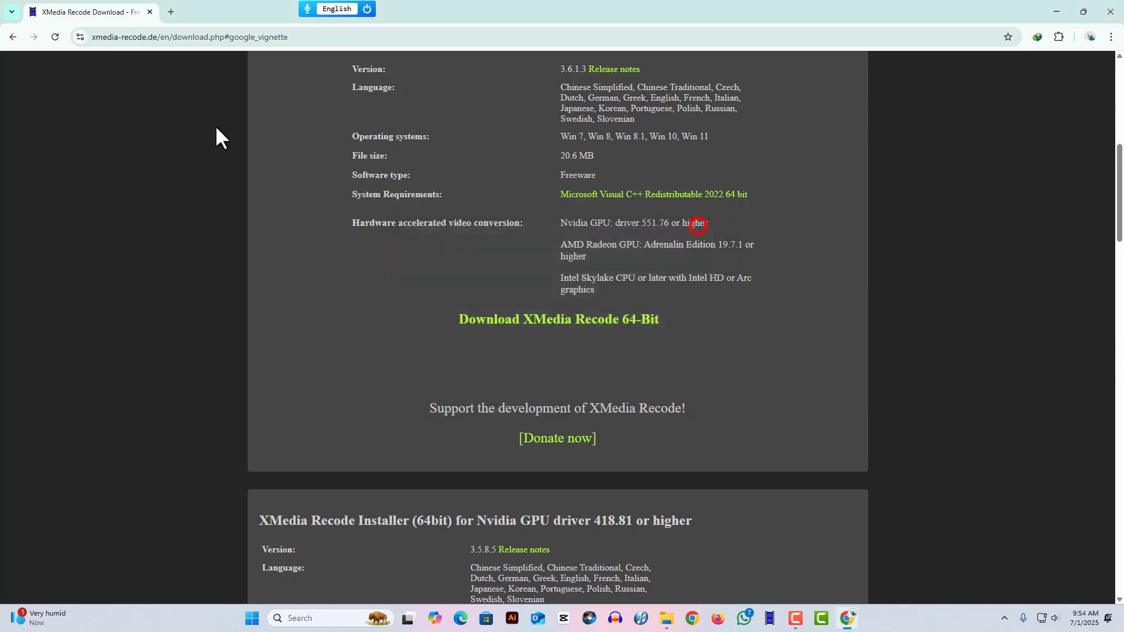
- Look over the download page, minimize the browser and launch XMedia Recode 64bit from the desktop
{"action": "left_click", "coordinate": [298, 37]}
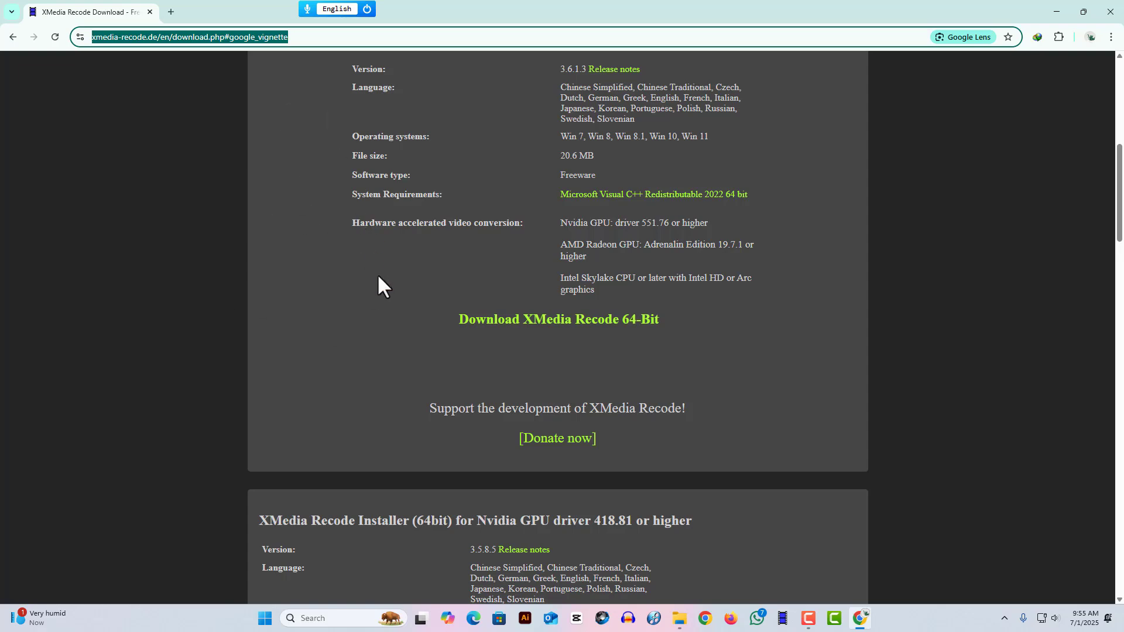
{"action": "scroll", "coordinate": [377, 273], "scroll_direction": "up", "scroll_amount": 8}
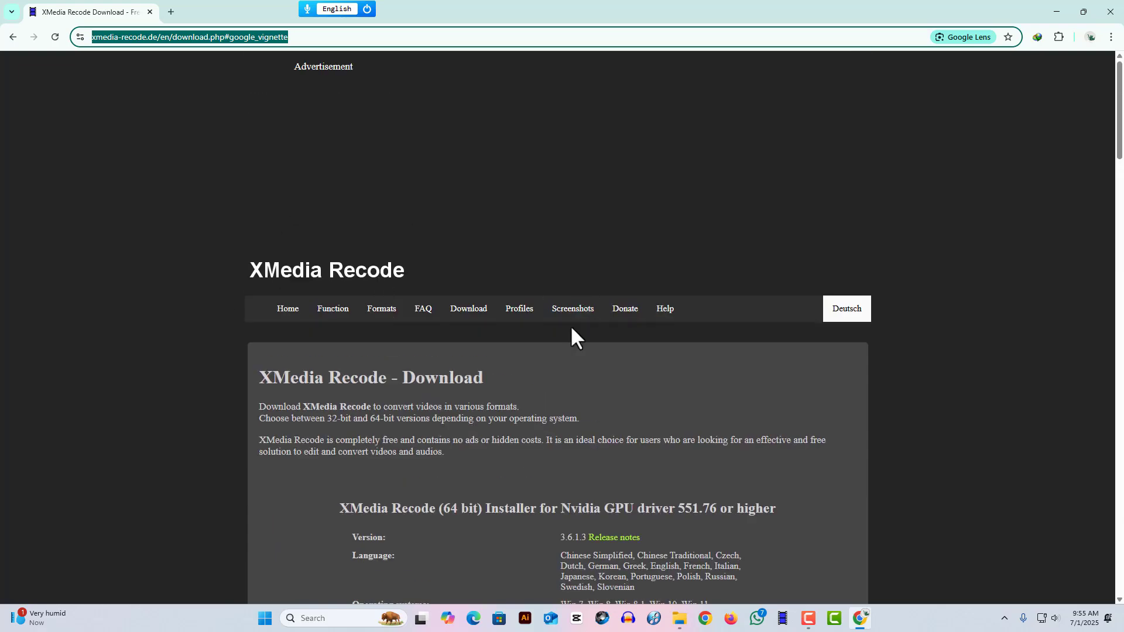
{"action": "scroll", "coordinate": [571, 328], "scroll_direction": "down", "scroll_amount": 4}
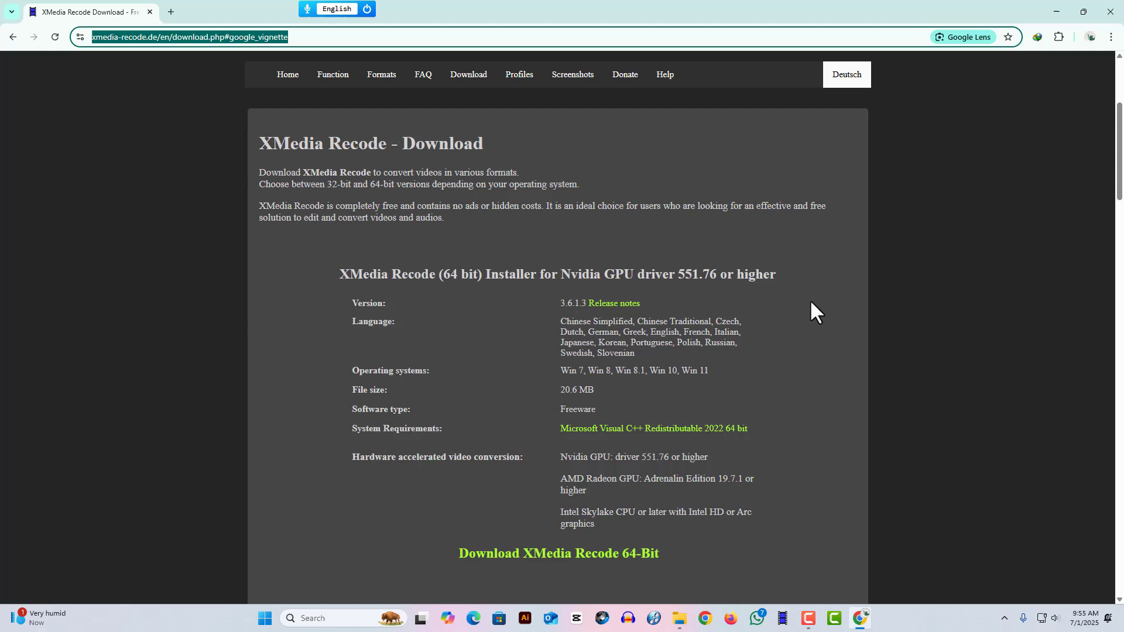
{"action": "left_click", "coordinate": [1058, 9]}
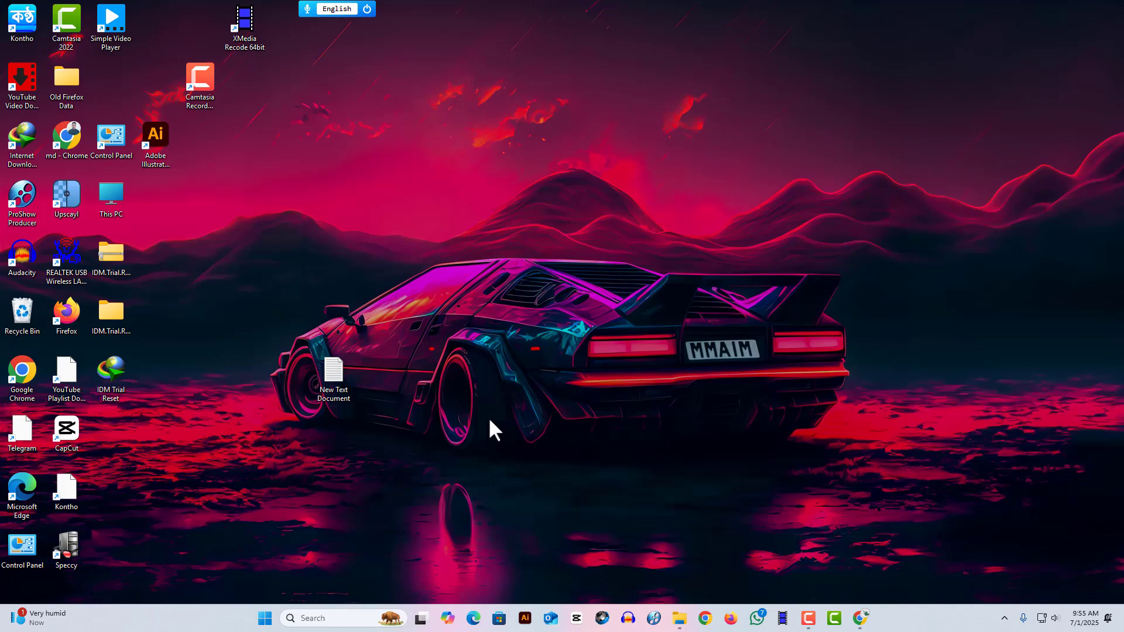
{"action": "left_click", "coordinate": [251, 38]}
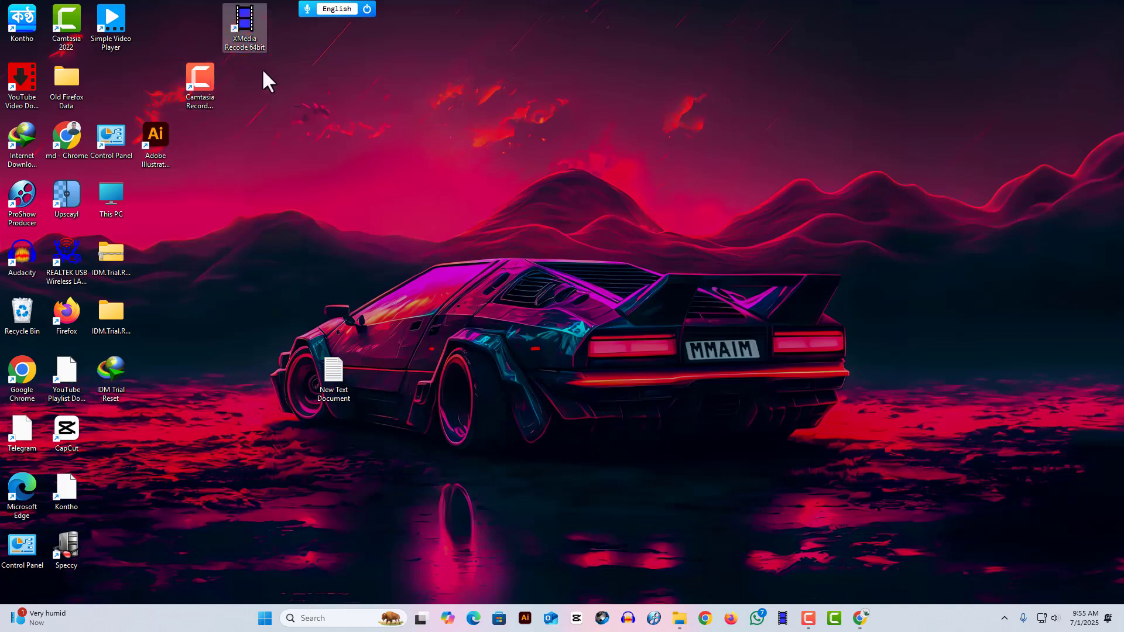
{"action": "double_click", "coordinate": [248, 37]}
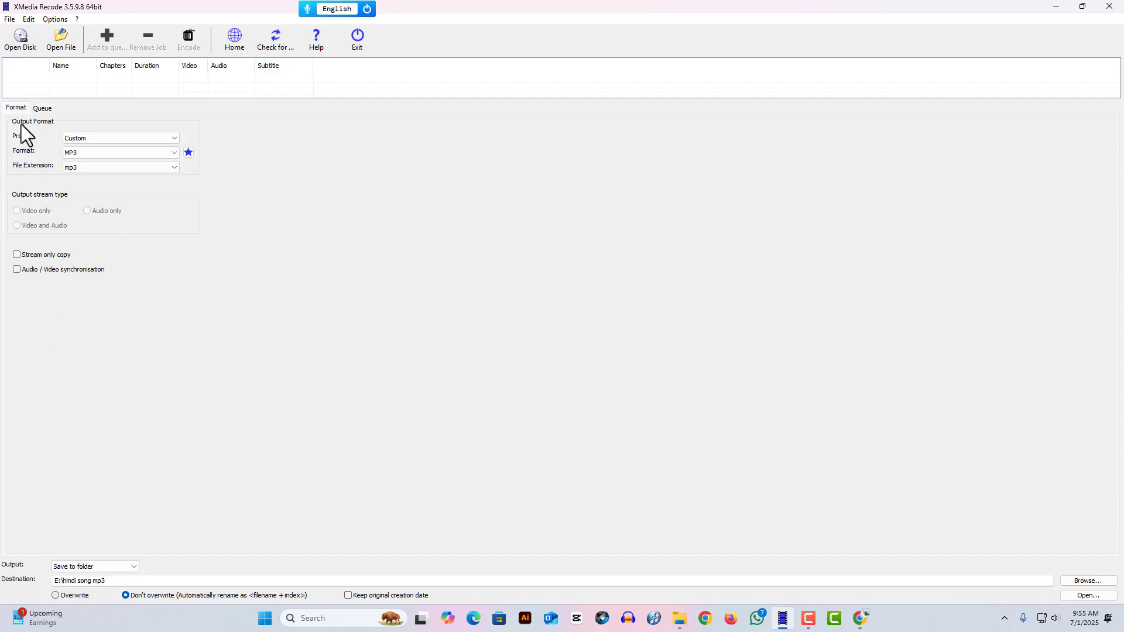
- Minimize XMedia Recode, open New Volume (F:) in File Explorer and locate the "hindi video gan 1080" folder
{"action": "left_click", "coordinate": [1054, 6]}
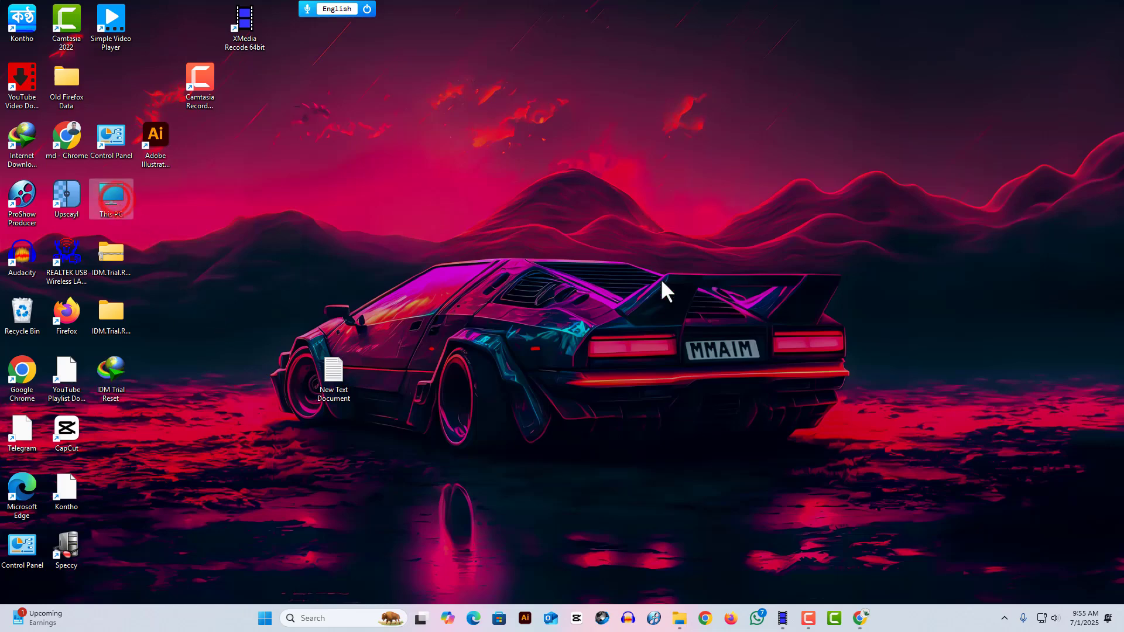
{"action": "double_click", "coordinate": [111, 202]}
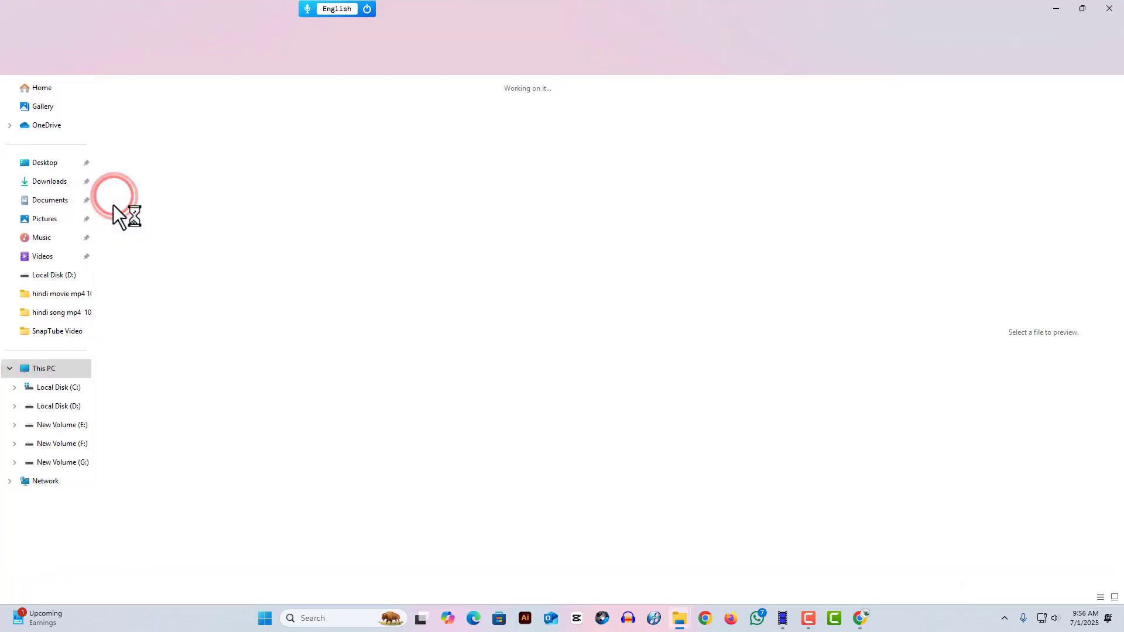
{"action": "double_click", "coordinate": [631, 116]}
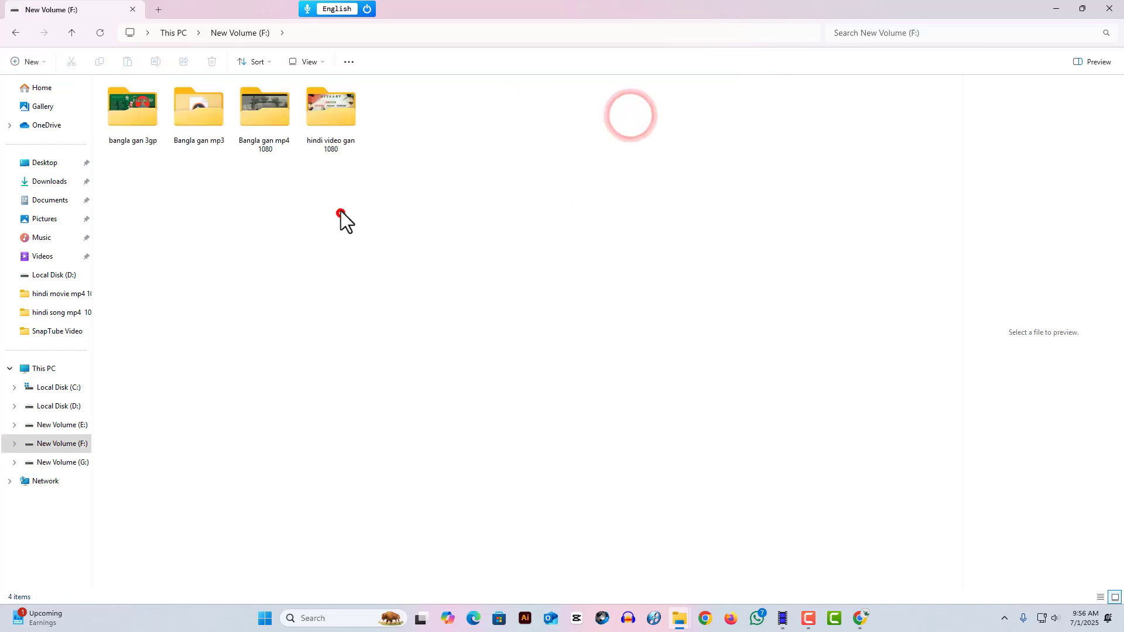
{"action": "left_click", "coordinate": [341, 127]}
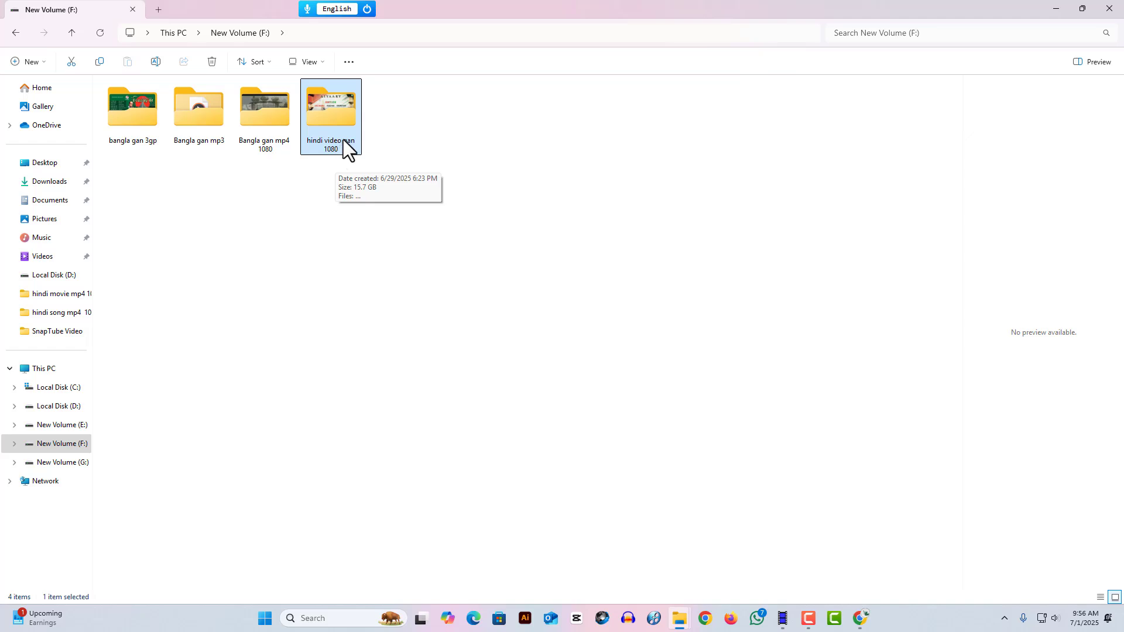
{"action": "left_click", "coordinate": [643, 329]}
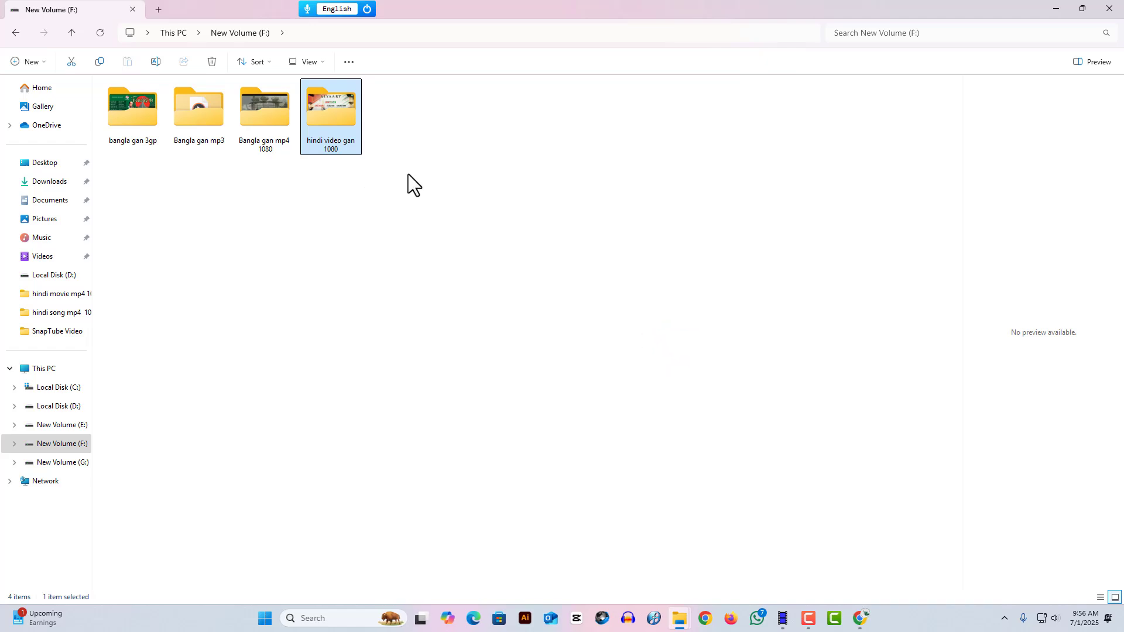
- Create a new folder named "hindi video 3gp" in New Volume (F:)
{"action": "right_click", "coordinate": [448, 167]}
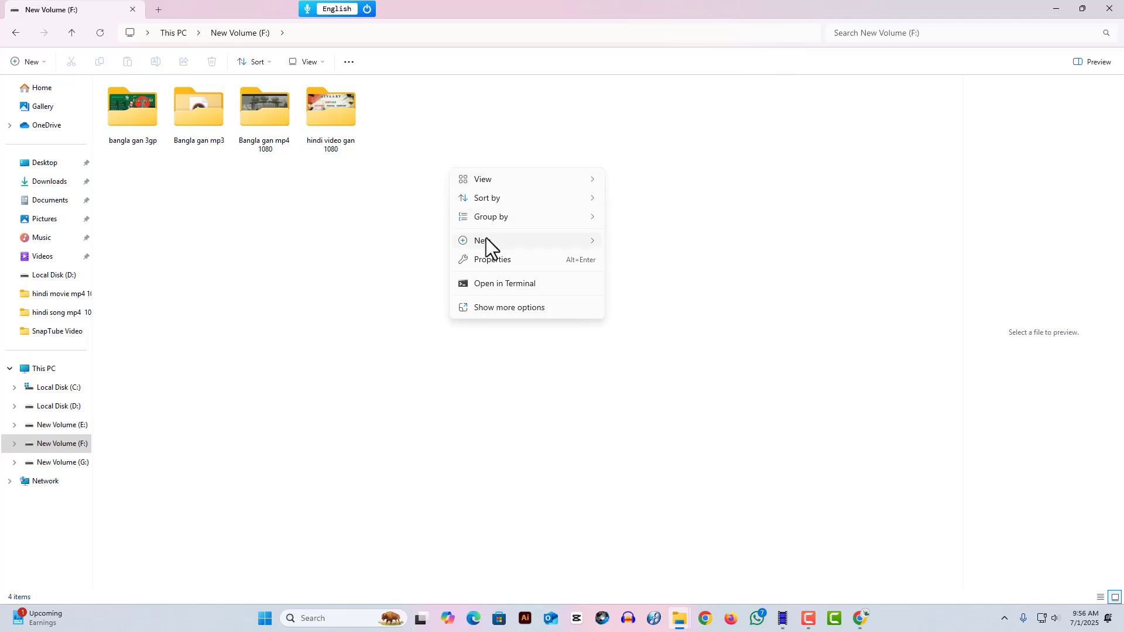
{"action": "mouse_move", "coordinate": [489, 246]}
{"action": "left_click", "coordinate": [630, 242]}
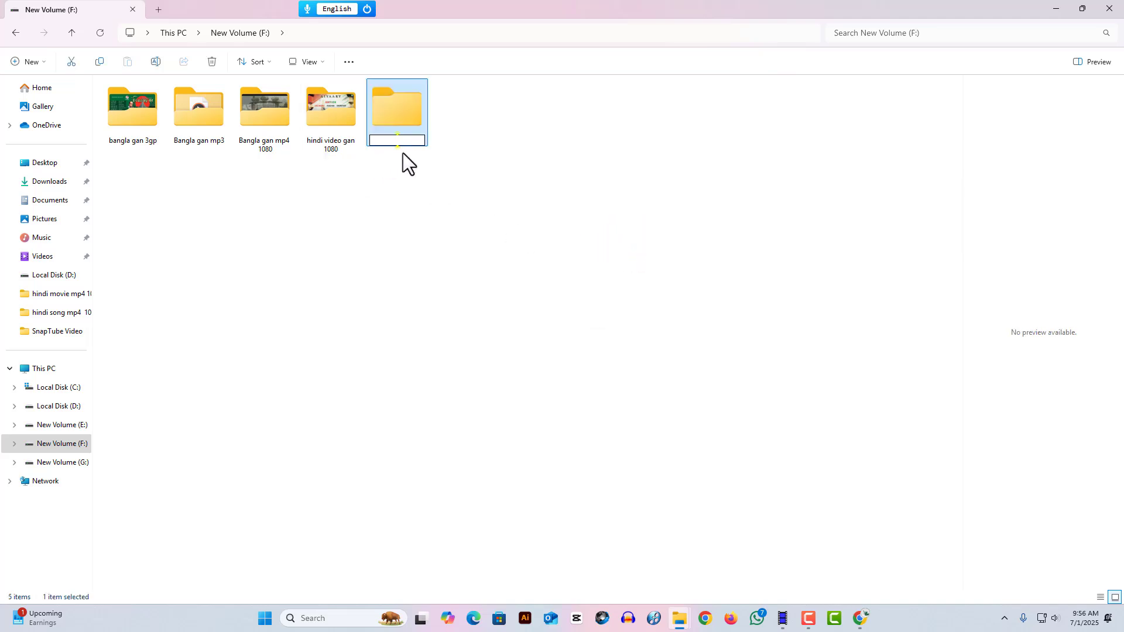
{"action": "type", "text": "hi"}
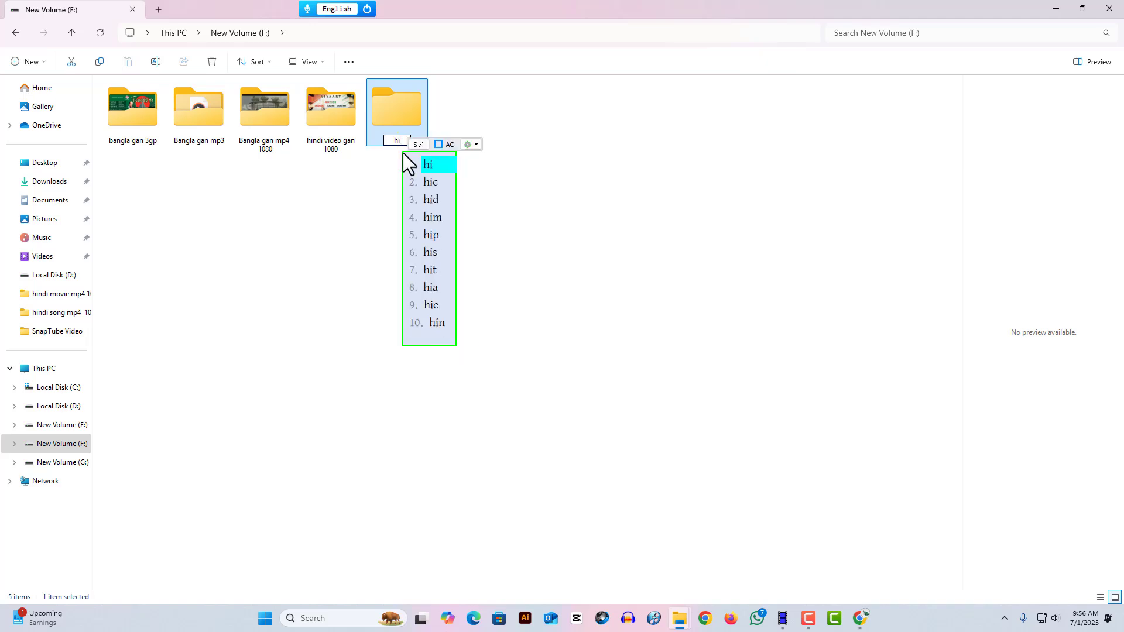
{"action": "type", "text": "ndi  "}
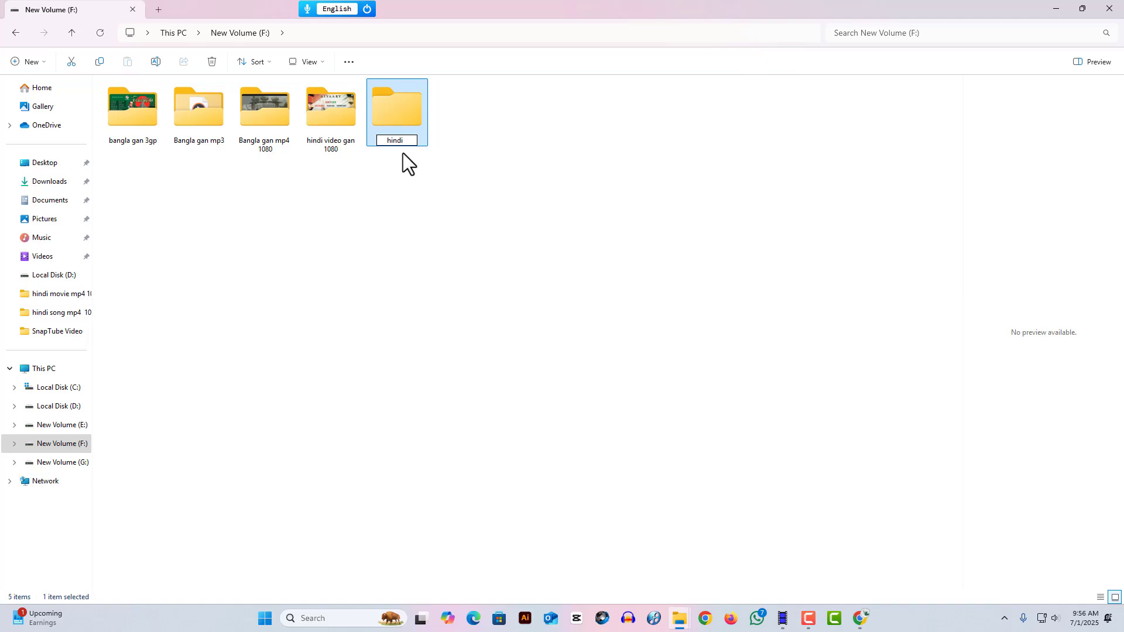
{"action": "type", "text": "v"}
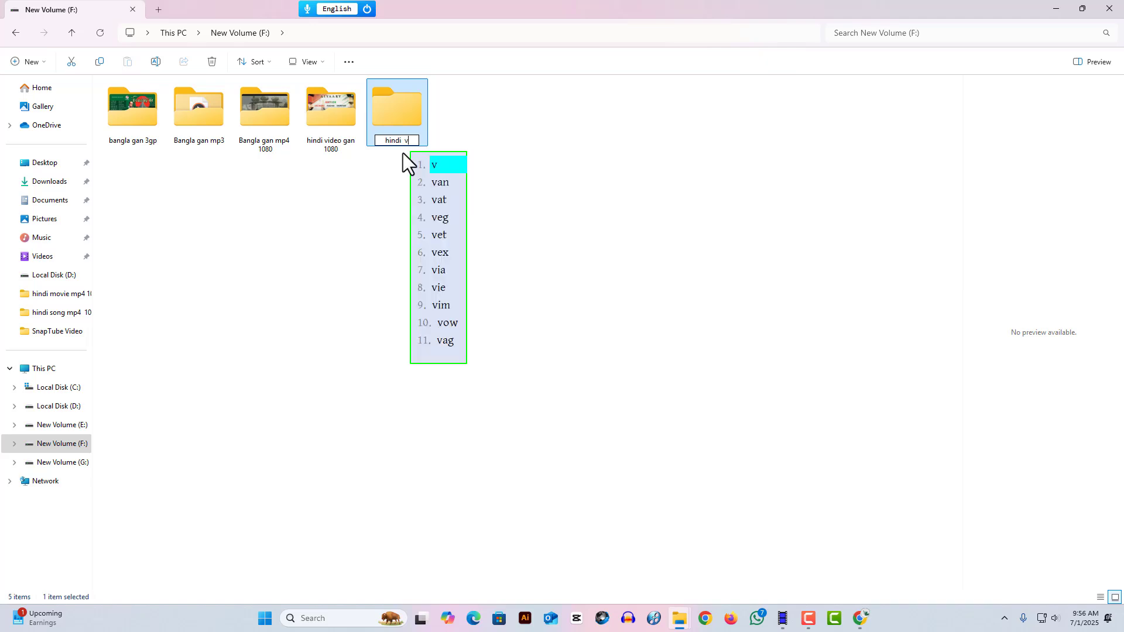
{"action": "type", "text": "ideo "}
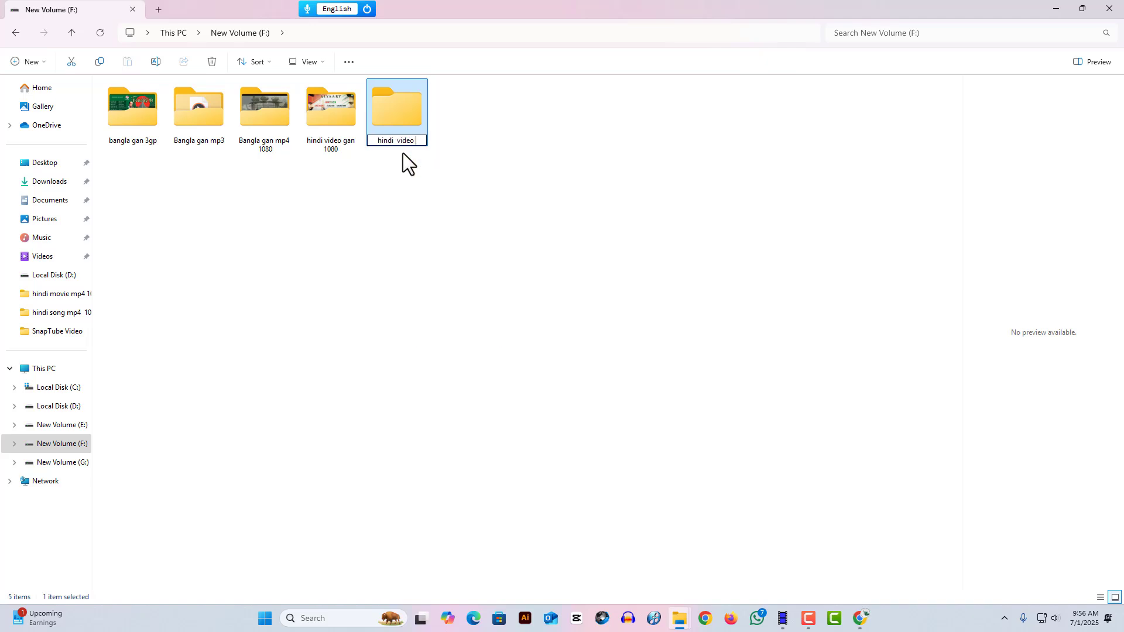
{"action": "type", "text": "3gp"}
{"action": "left_click", "coordinate": [405, 213]}
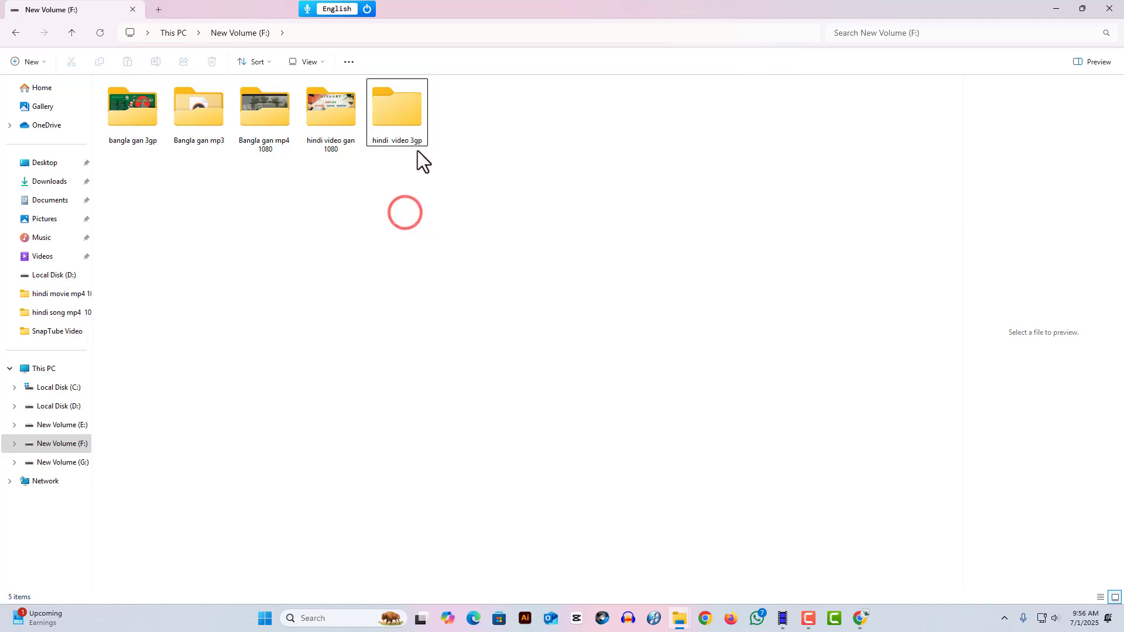
- Switch to XMedia Recode and set the output destination to the "hindi video 3gp" folder on New Volume (F:)
{"action": "left_click", "coordinate": [392, 126]}
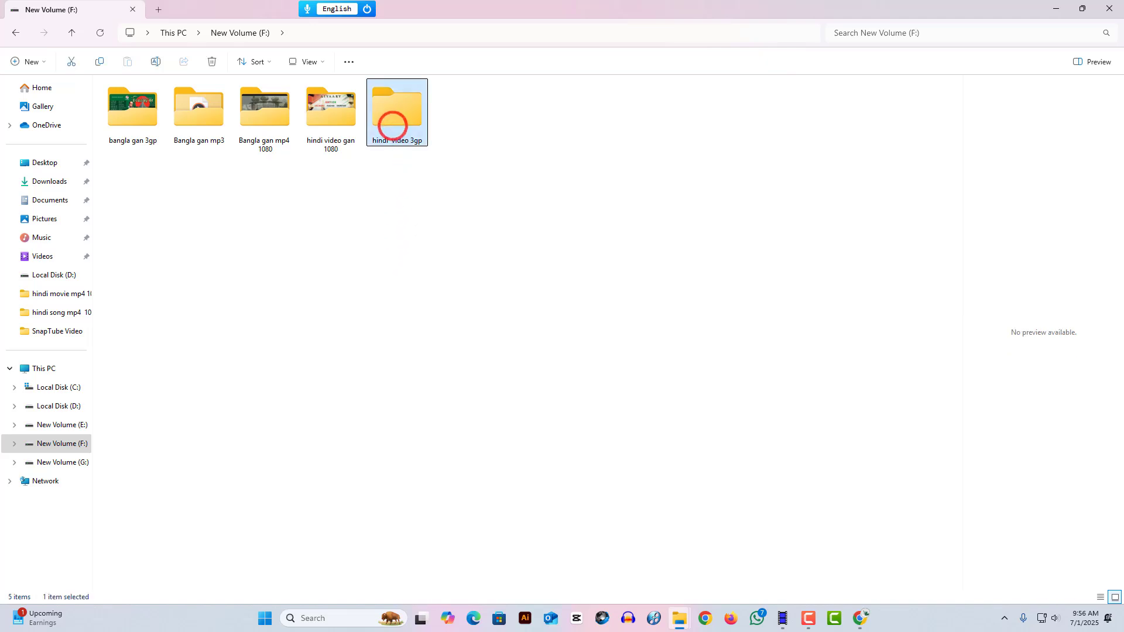
{"action": "mouse_move", "coordinate": [783, 621]}
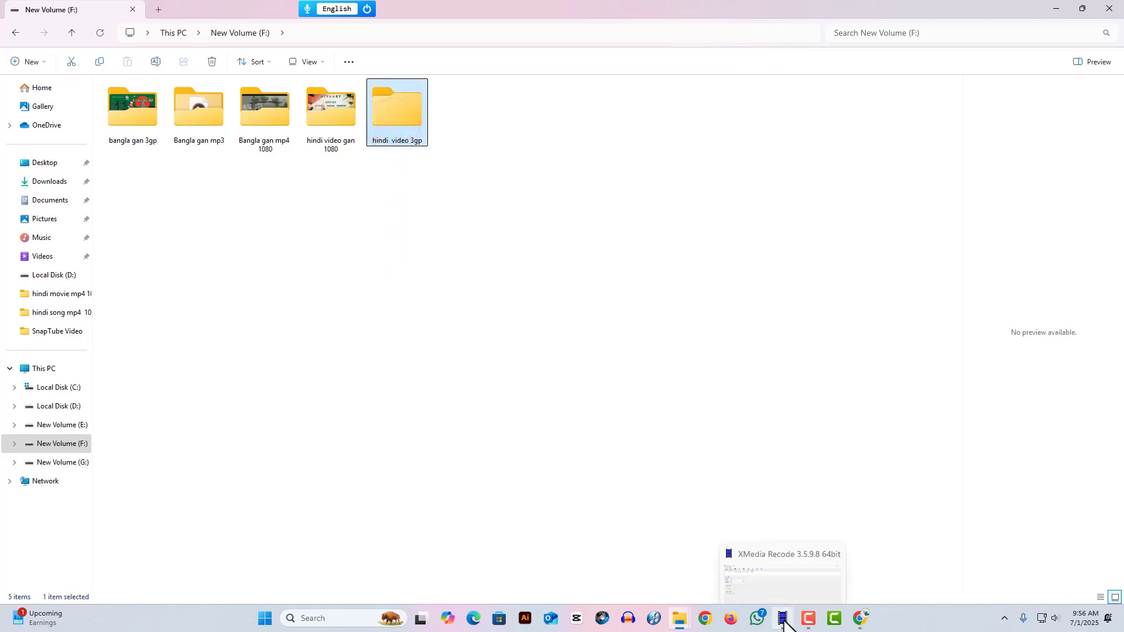
{"action": "left_click", "coordinate": [780, 573]}
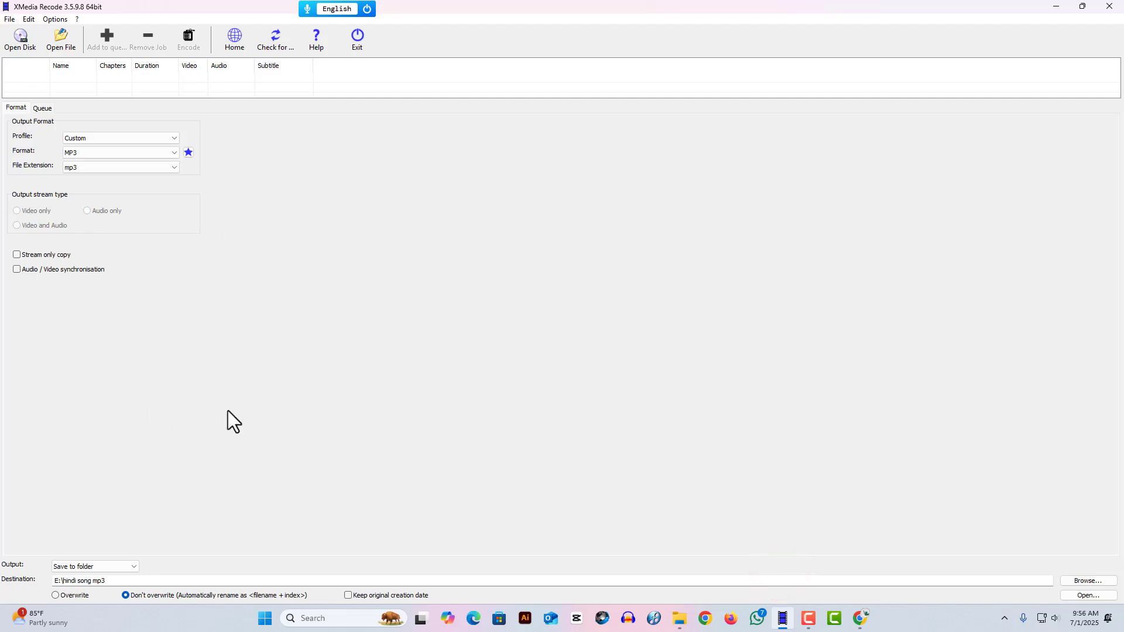
{"action": "left_click", "coordinate": [1089, 581]}
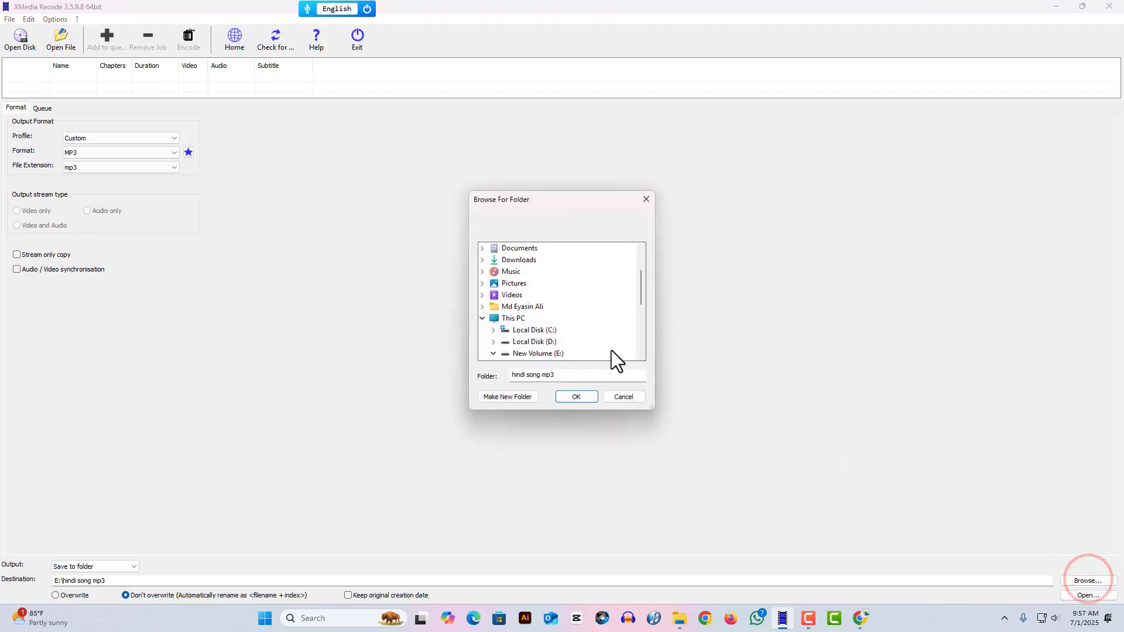
{"action": "scroll", "coordinate": [561, 336], "scroll_direction": "down", "scroll_amount": 3}
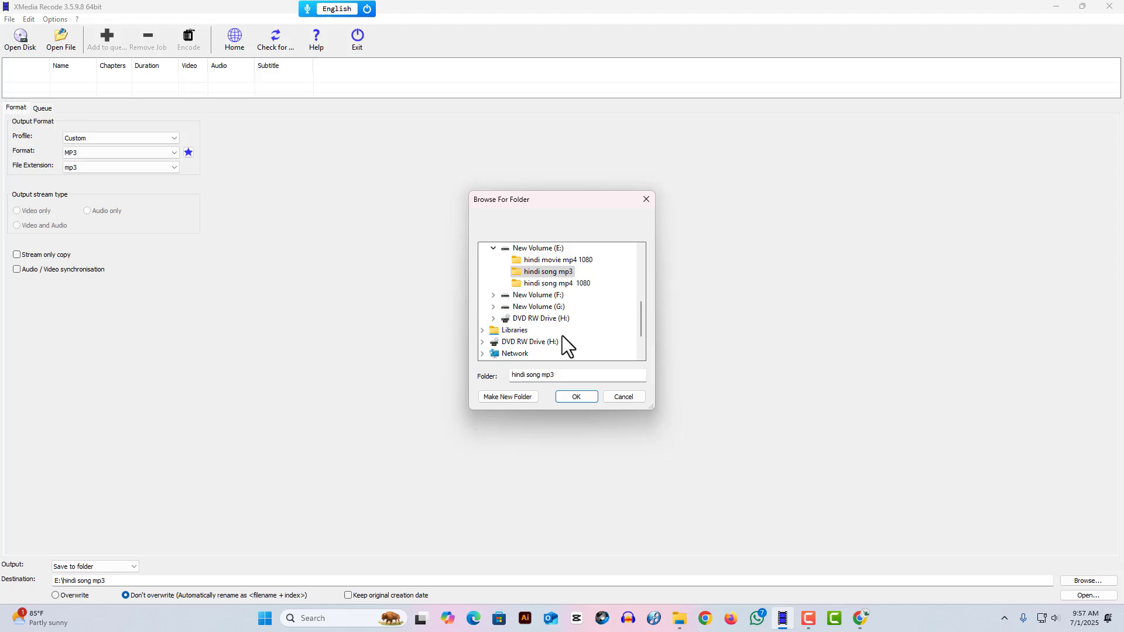
{"action": "double_click", "coordinate": [544, 297]}
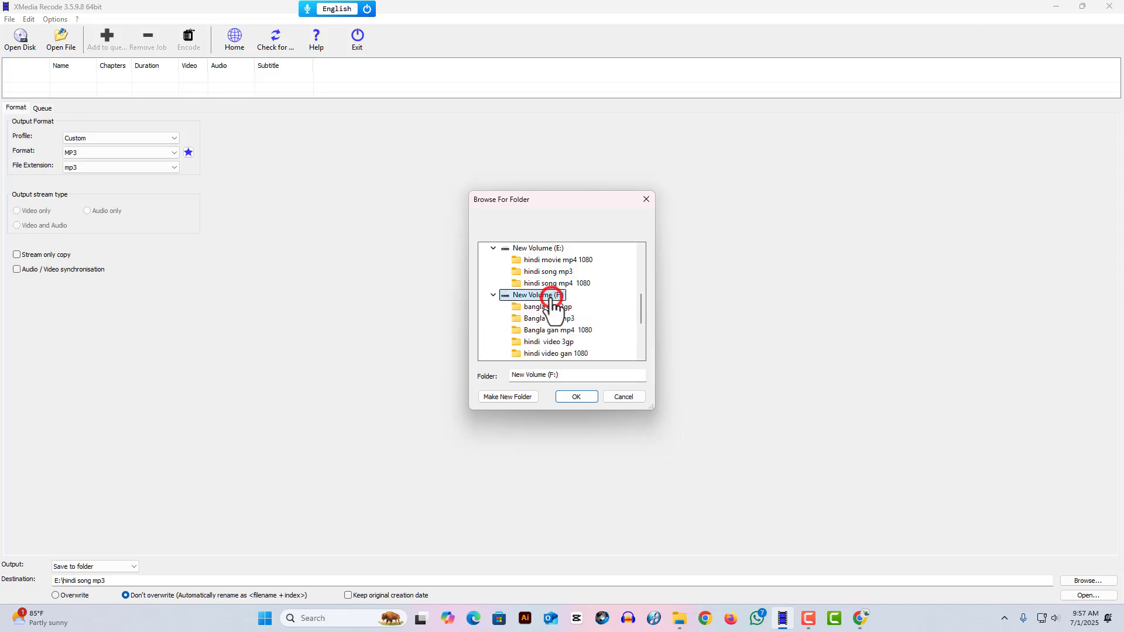
{"action": "left_click", "coordinate": [553, 344]}
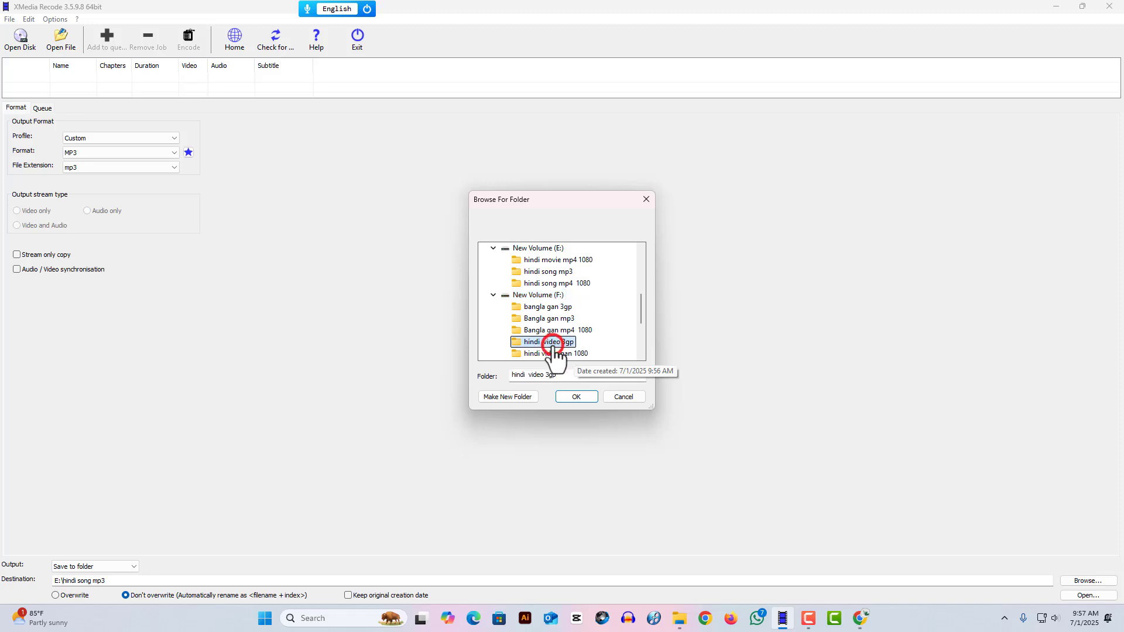
{"action": "left_click", "coordinate": [574, 395]}
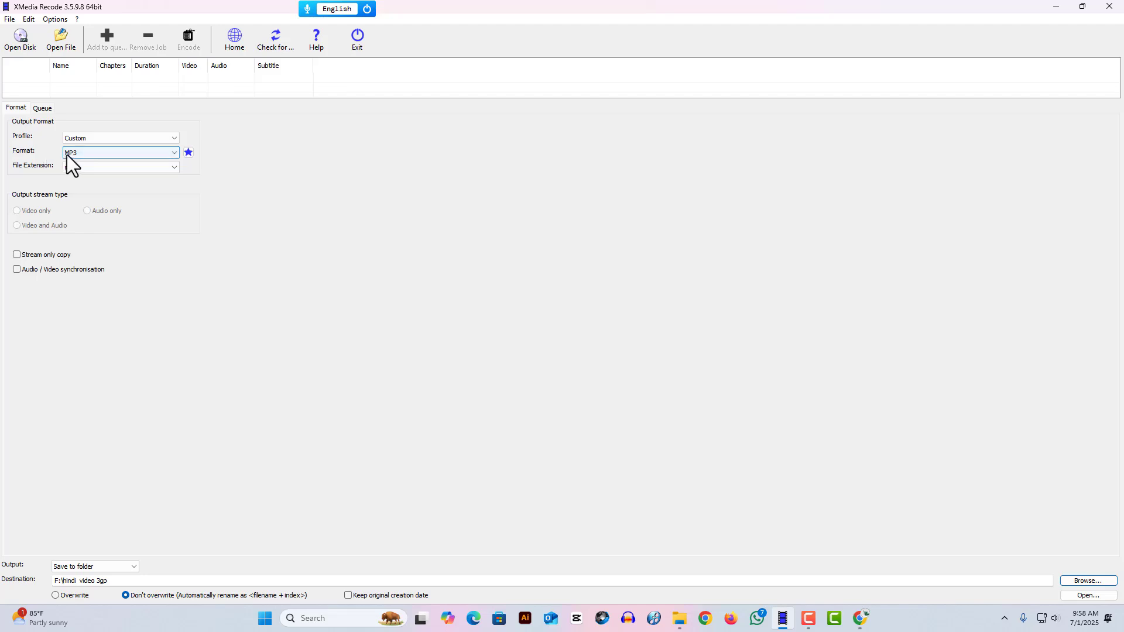
- Look through the available output formats and set the output format to 3GPP
{"action": "left_click", "coordinate": [99, 153]}
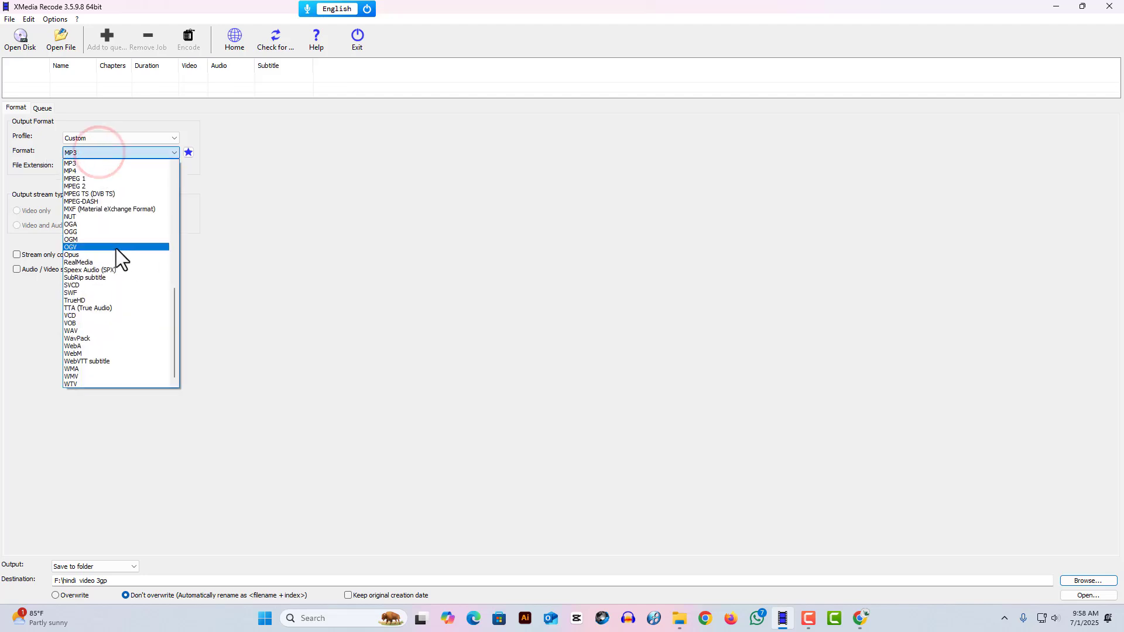
{"action": "scroll", "coordinate": [116, 248], "scroll_direction": "up", "scroll_amount": 12}
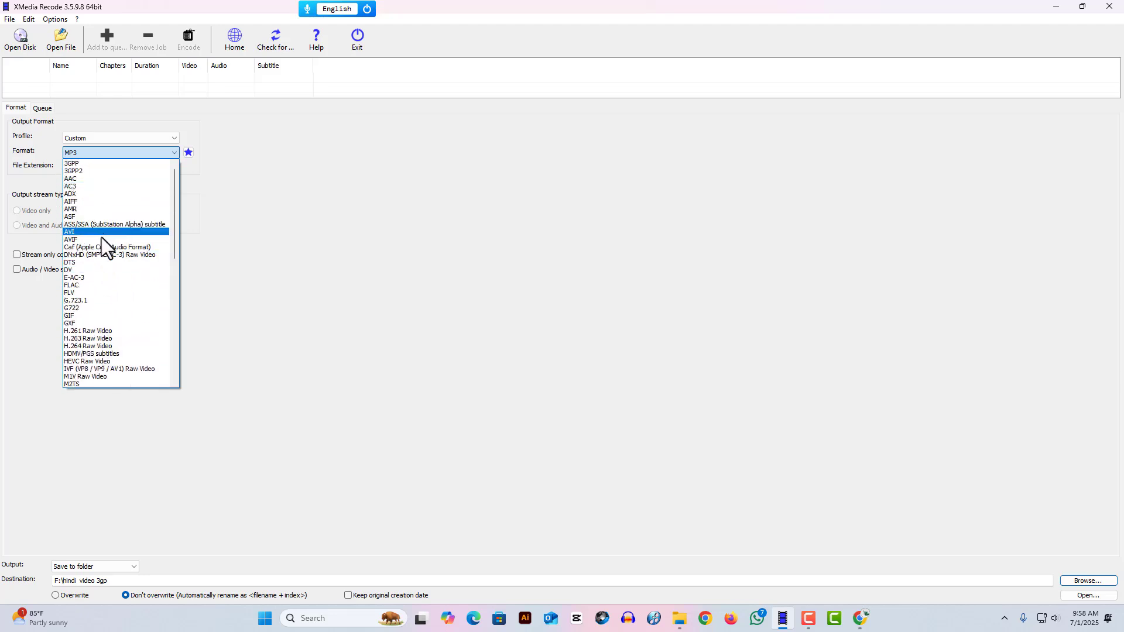
{"action": "scroll", "coordinate": [104, 246], "scroll_direction": "down", "scroll_amount": 10}
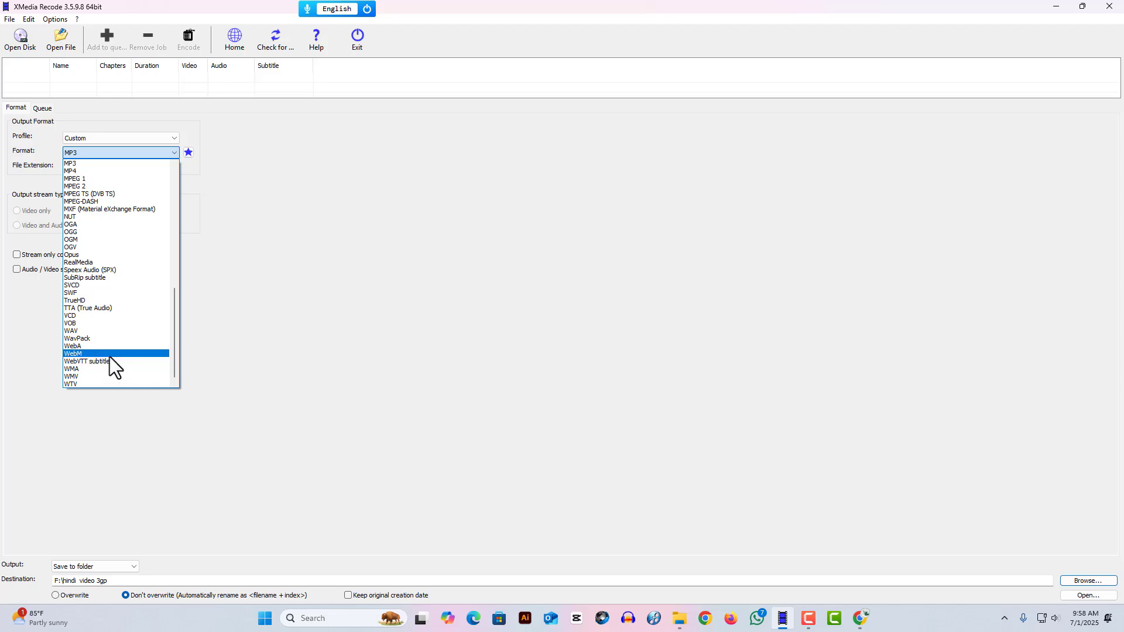
{"action": "scroll", "coordinate": [110, 335], "scroll_direction": "up", "scroll_amount": 10}
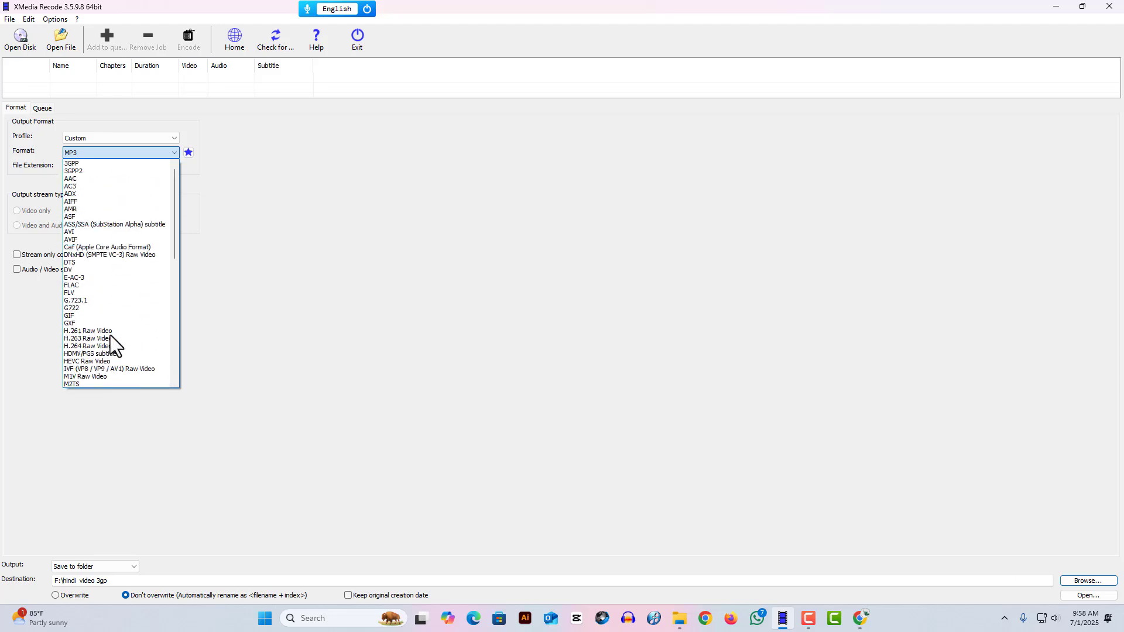
{"action": "left_click", "coordinate": [76, 162]}
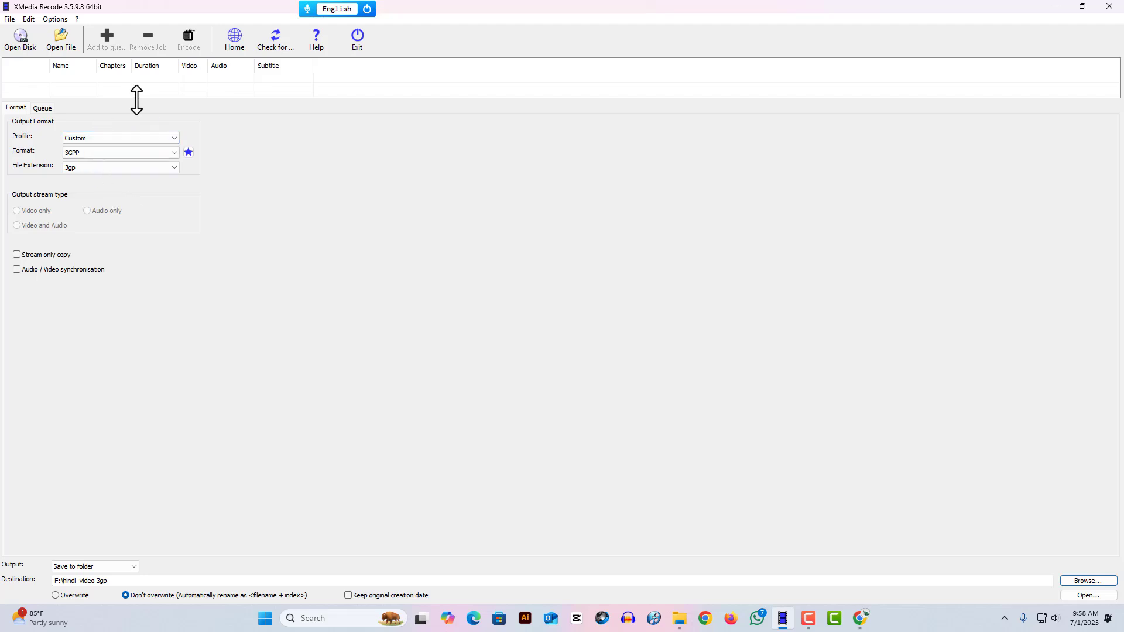
- Start opening source files and browse to the "hindi video gan 1080" folder on New Volume (F:)
{"action": "left_click", "coordinate": [60, 47]}
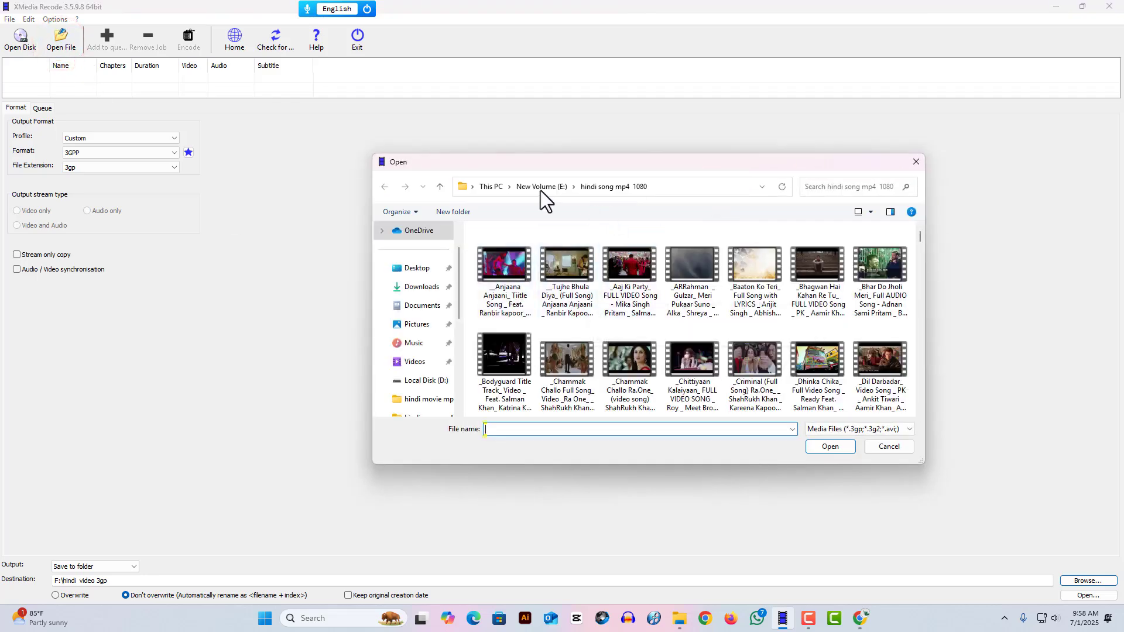
{"action": "left_click", "coordinate": [529, 187]}
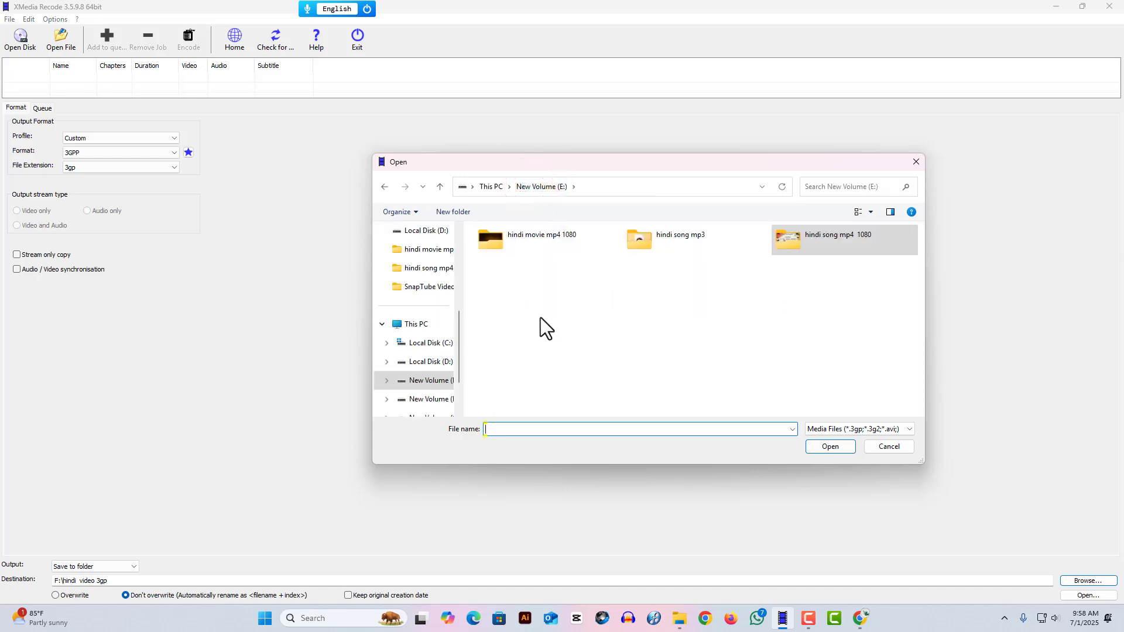
{"action": "left_click", "coordinate": [489, 187]}
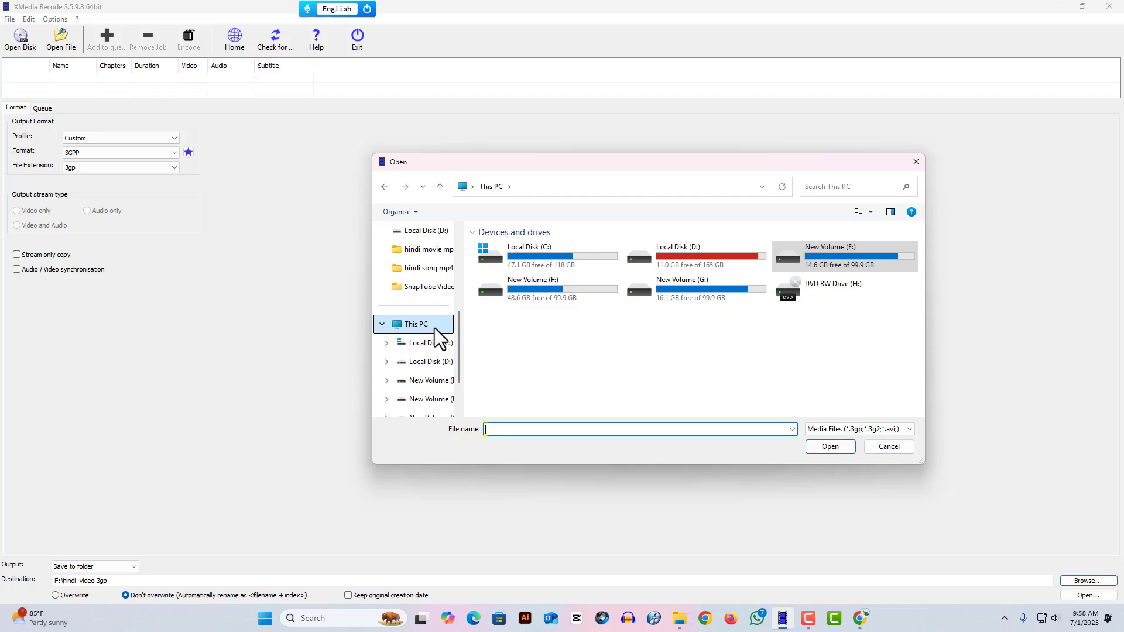
{"action": "left_click", "coordinate": [569, 295]}
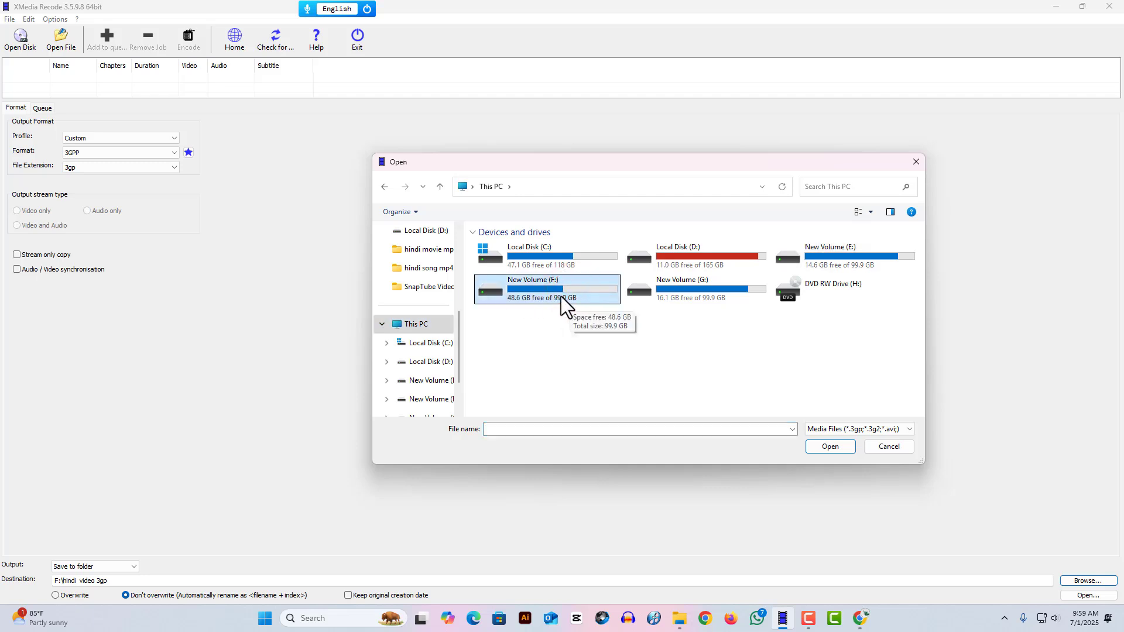
{"action": "double_click", "coordinate": [561, 296]}
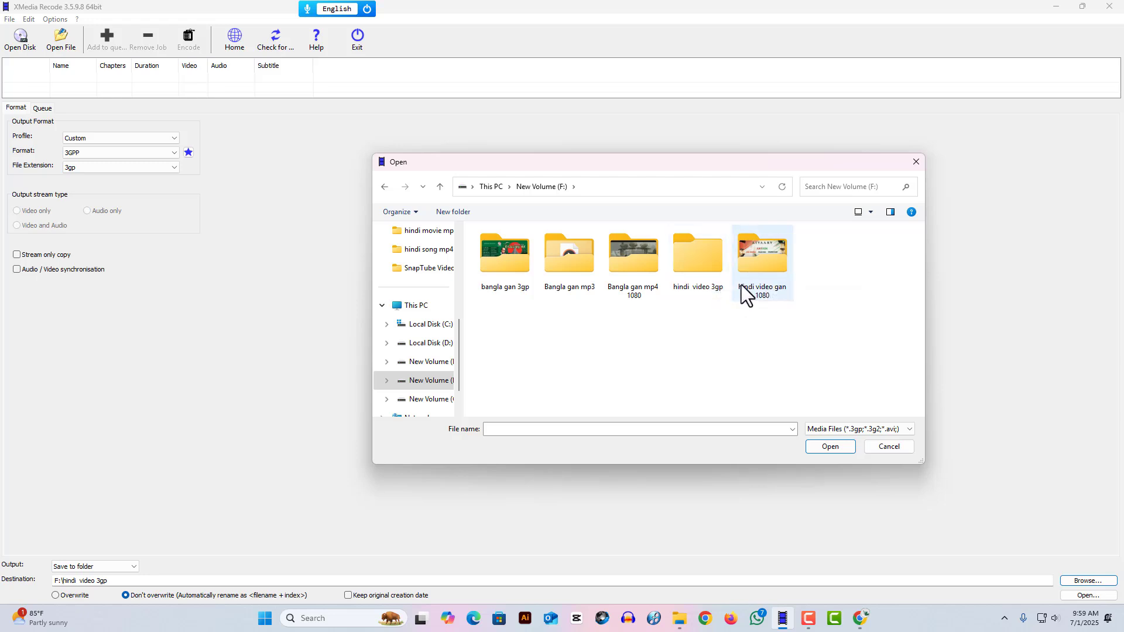
{"action": "left_click", "coordinate": [768, 268]}
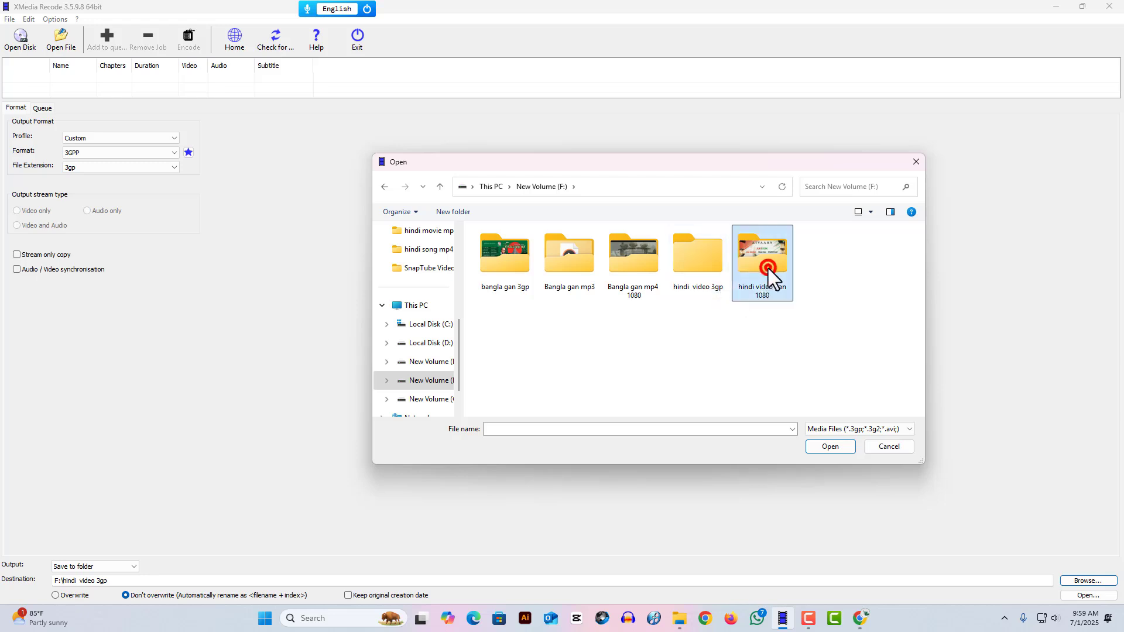
{"action": "double_click", "coordinate": [766, 270]}
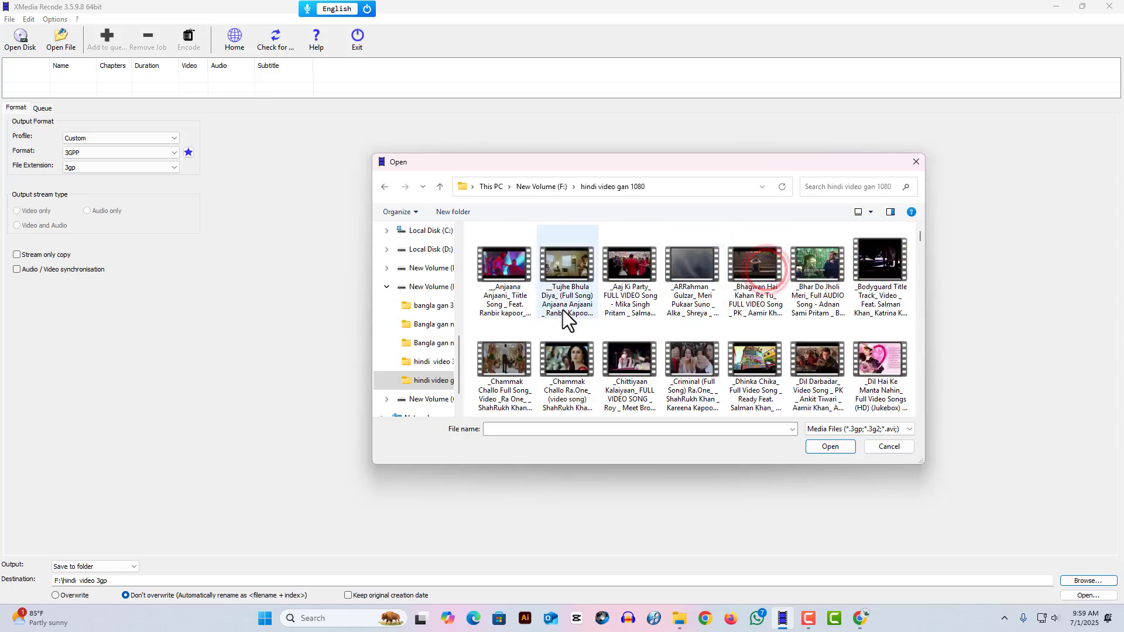
- Load the first three rows of videos in the folder, from "__Anjaana Anjaani_" through "_JALTE DIYE_"
{"action": "left_click", "coordinate": [505, 282]}
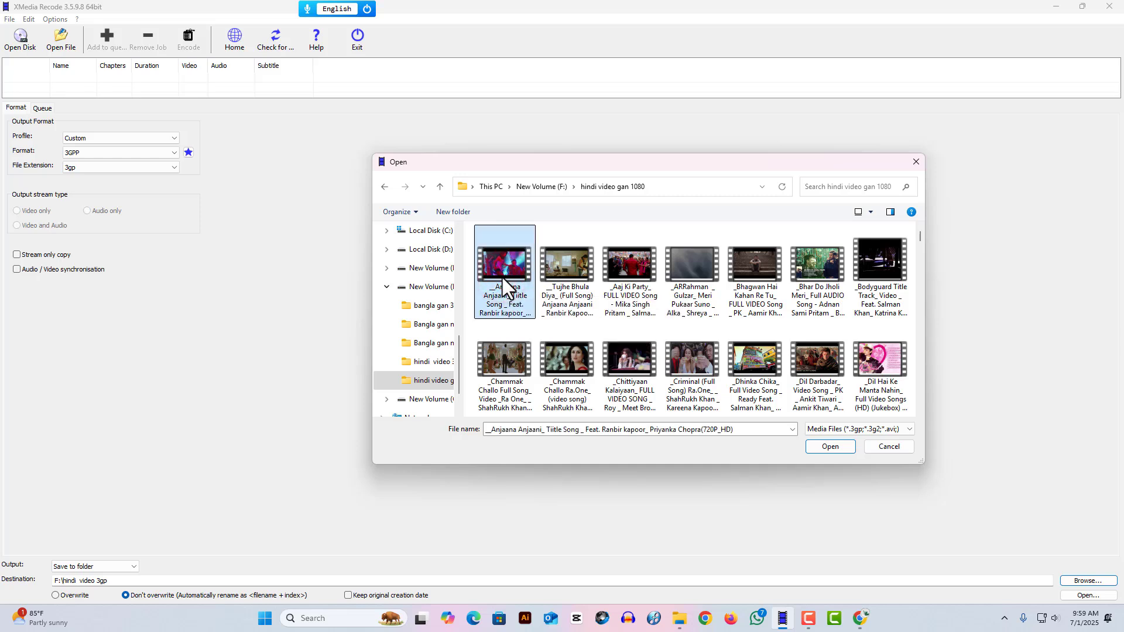
{"action": "left_click", "coordinate": [868, 368], "text": "shift"}
{"action": "scroll", "coordinate": [861, 357], "scroll_direction": "down", "scroll_amount": 1}
{"action": "left_click", "coordinate": [873, 367], "text": "shift"}
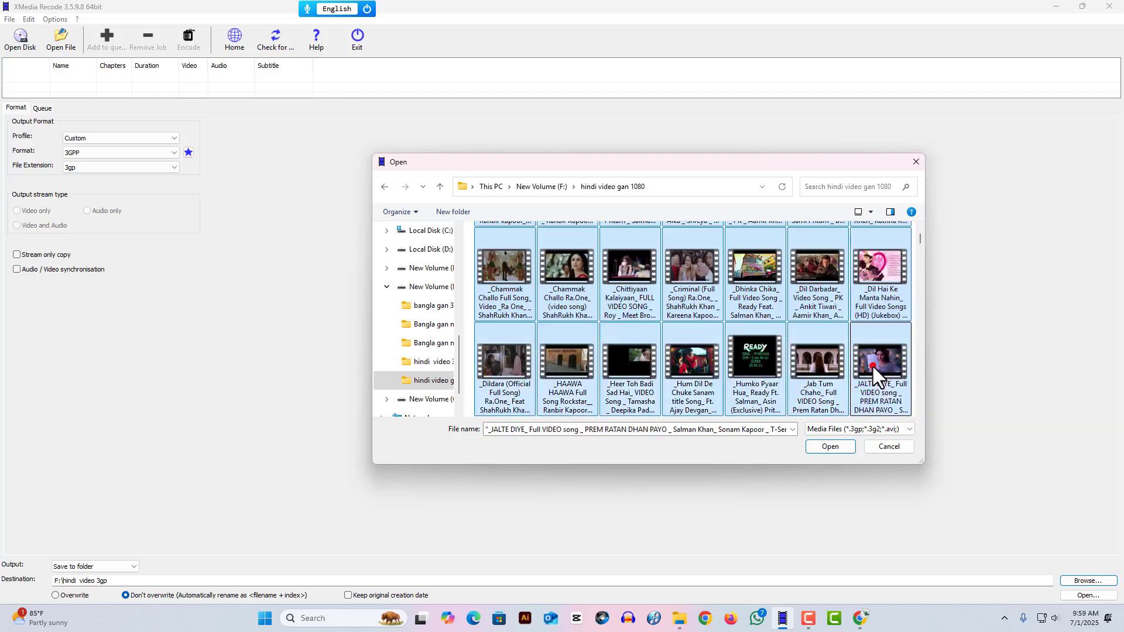
{"action": "scroll", "coordinate": [690, 323], "scroll_direction": "up", "scroll_amount": 1}
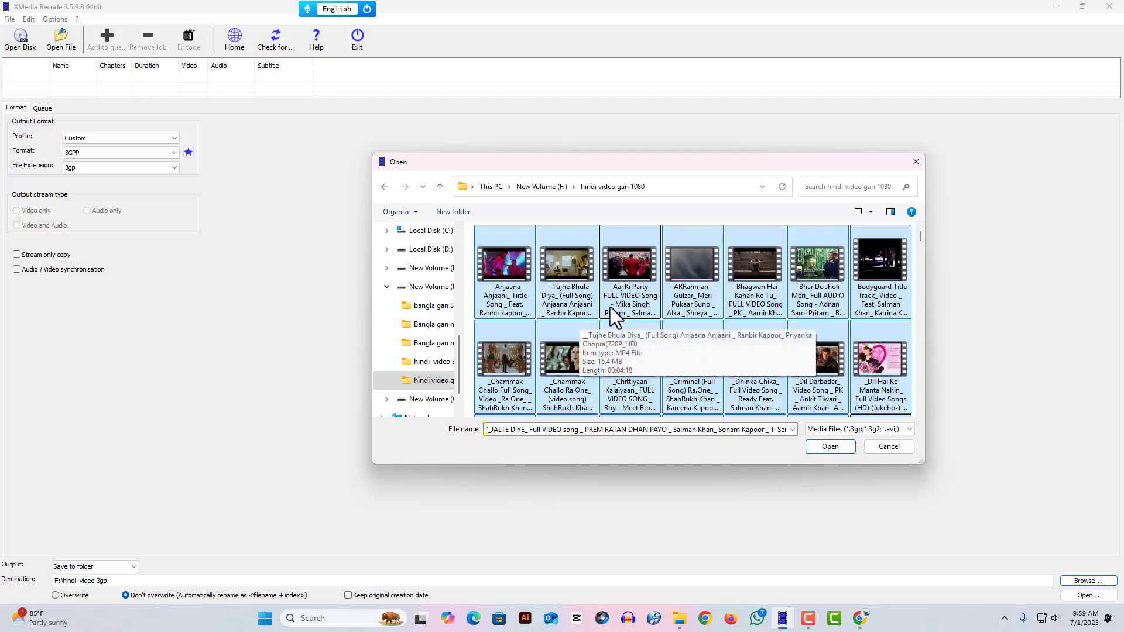
{"action": "left_click", "coordinate": [830, 446]}
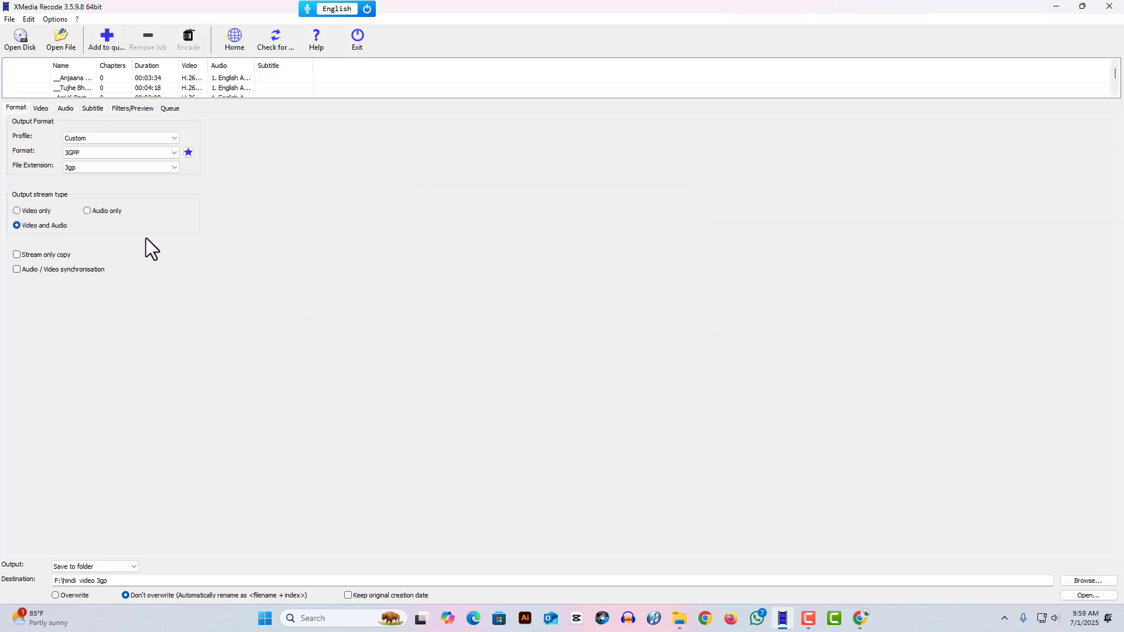
- Select all the loaded videos and set their video mode to Copy
{"action": "left_click", "coordinate": [81, 78]}
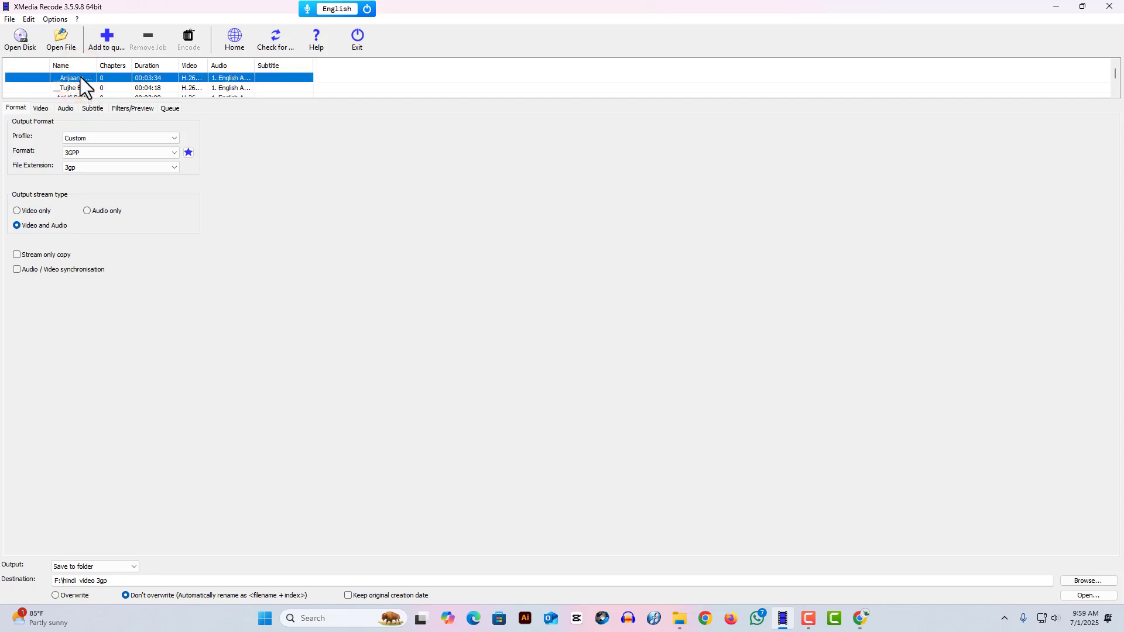
{"action": "key", "text": "ctrl+a"}
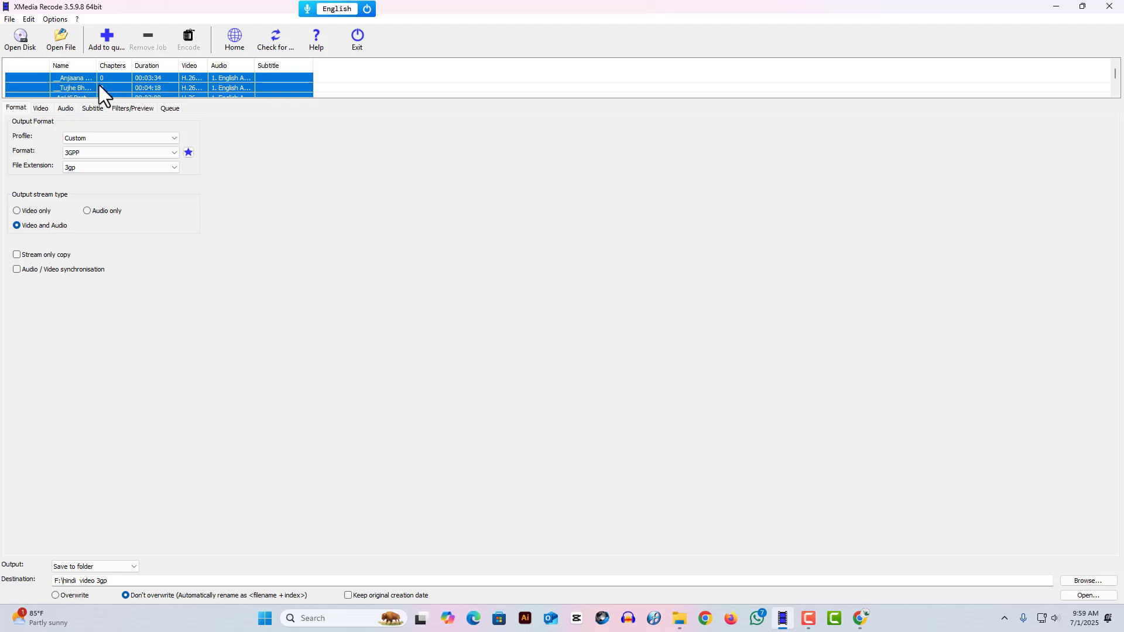
{"action": "left_click", "coordinate": [41, 108]}
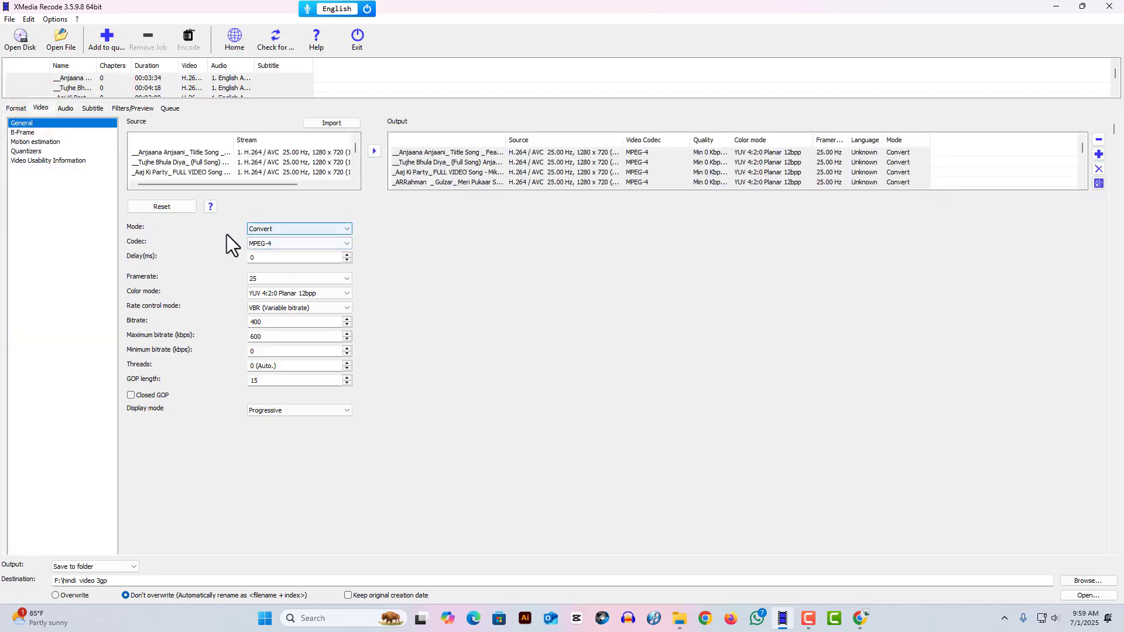
{"action": "left_click", "coordinate": [299, 228]}
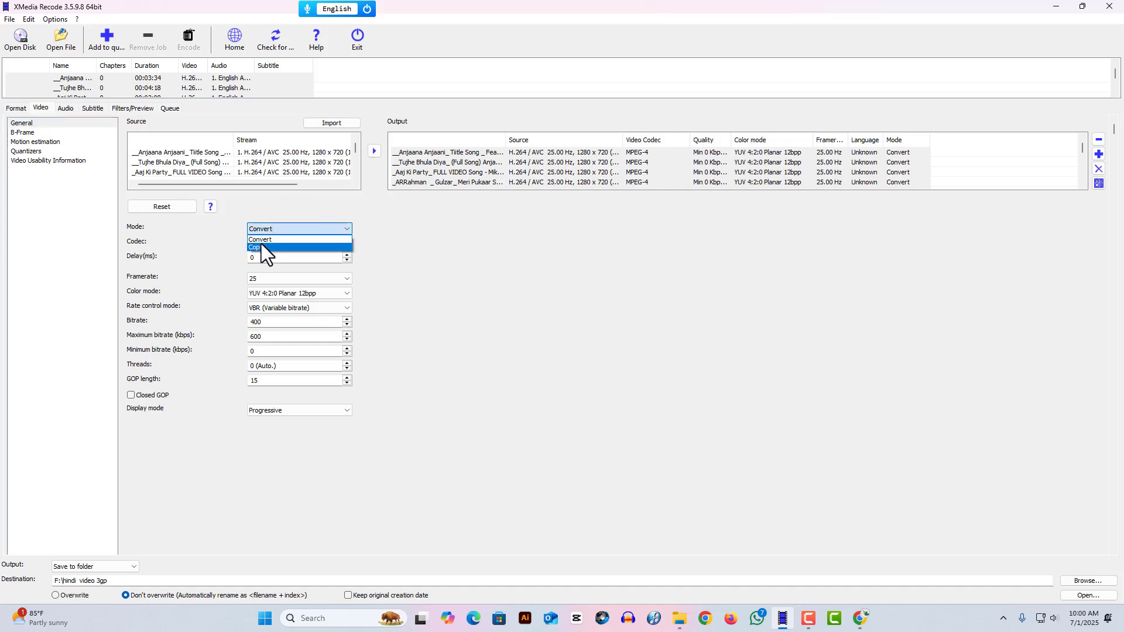
{"action": "left_click", "coordinate": [272, 218]}
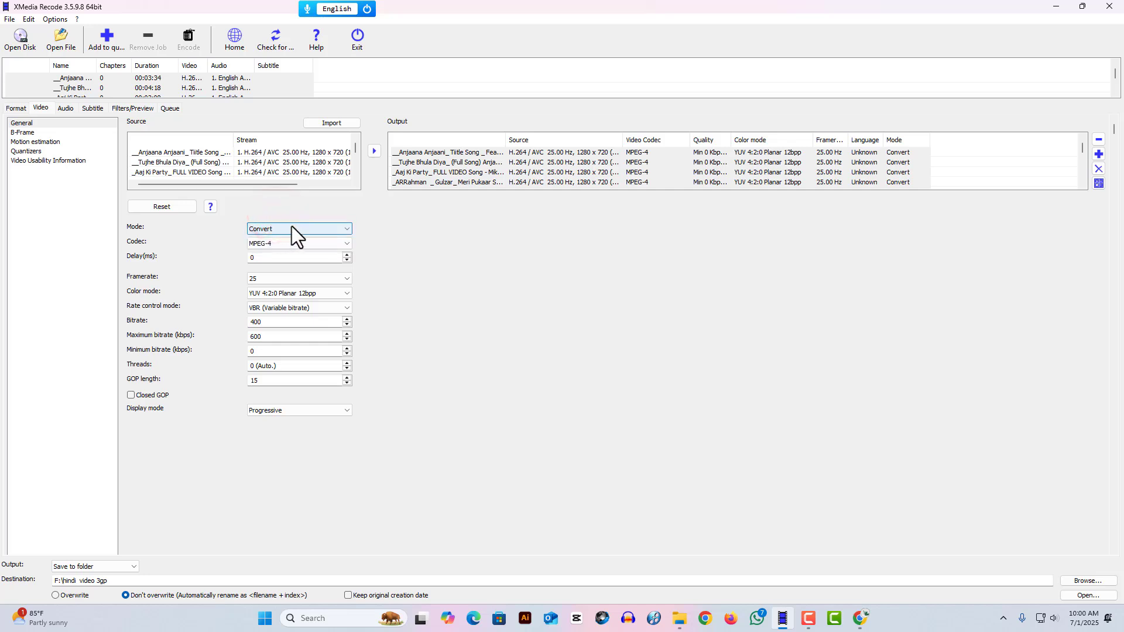
{"action": "left_click", "coordinate": [291, 227]}
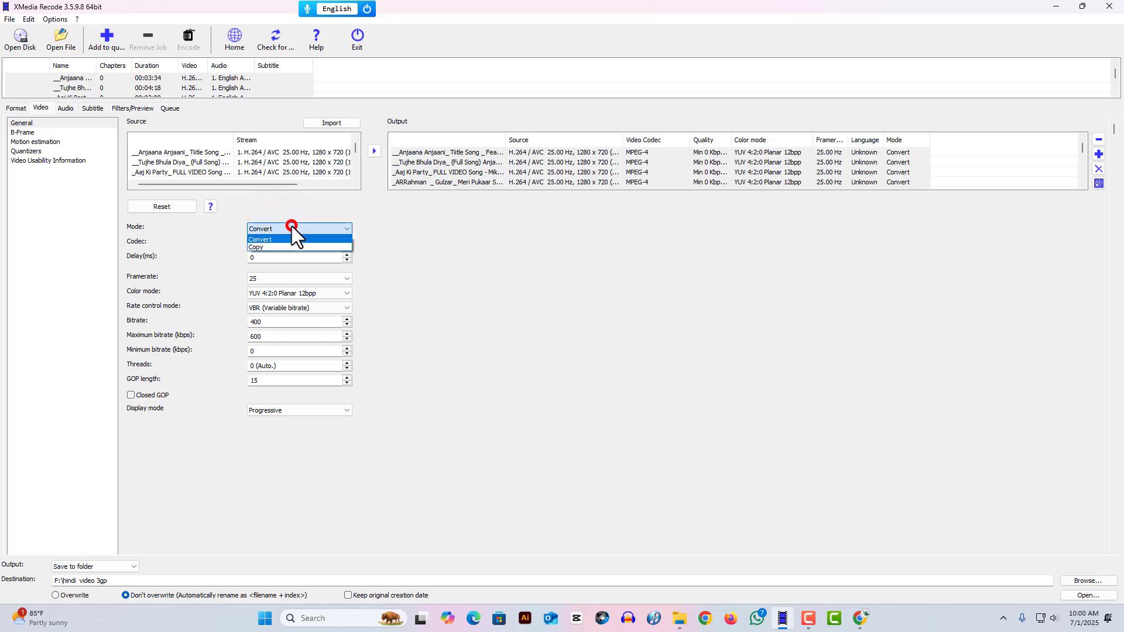
{"action": "left_click", "coordinate": [268, 245]}
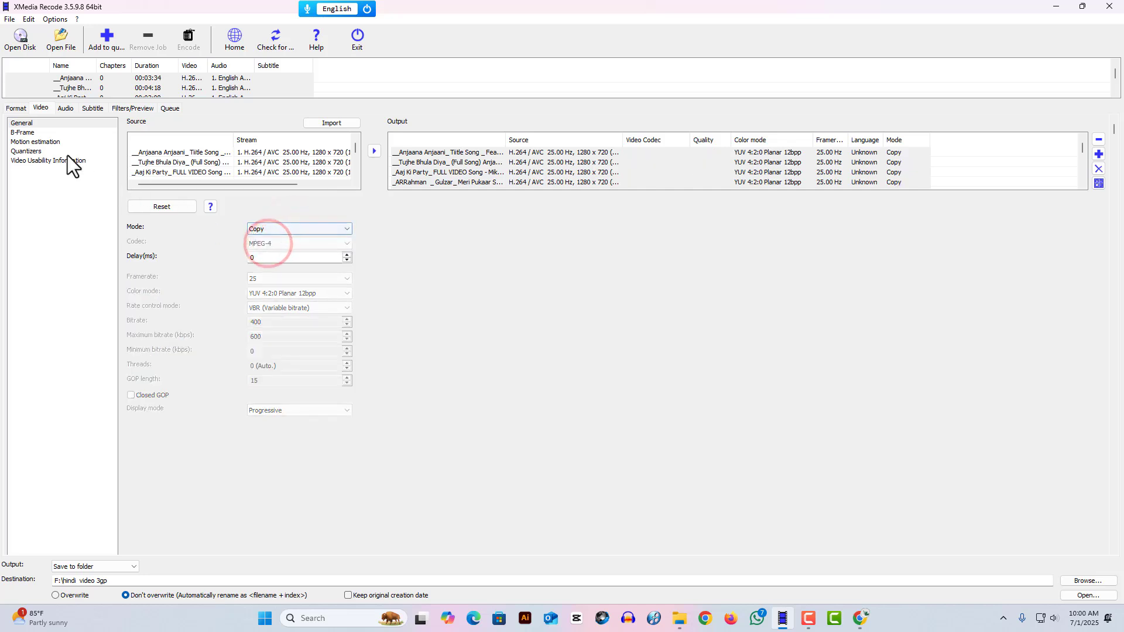
- Set the audio mode of the selected videos to Copy
{"action": "left_click", "coordinate": [64, 110]}
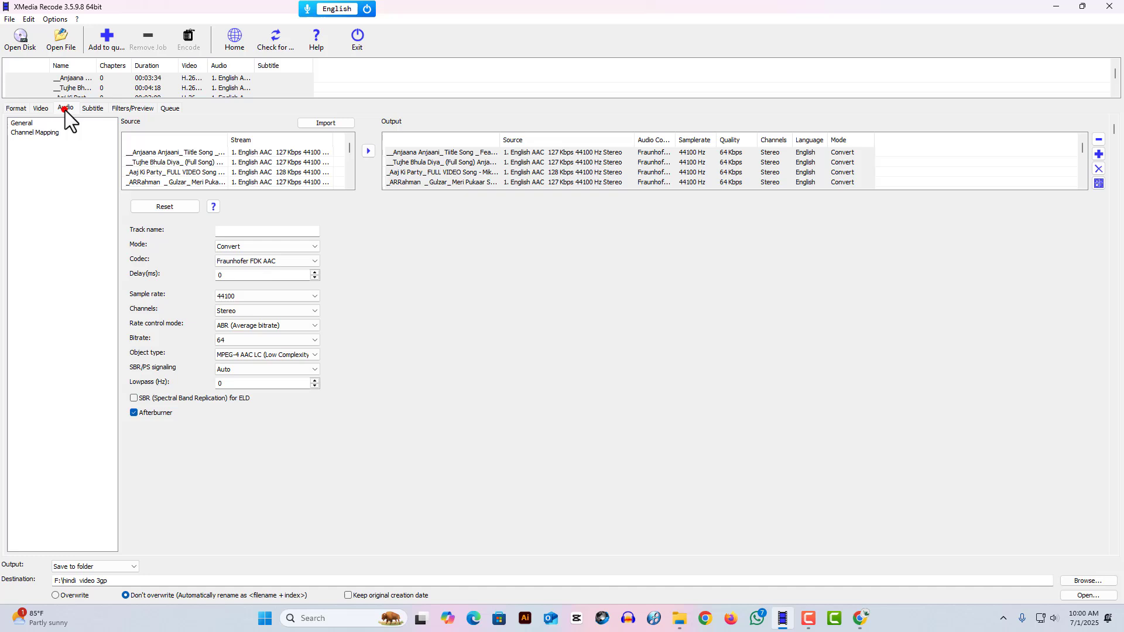
{"action": "left_click", "coordinate": [234, 246]}
{"action": "left_click", "coordinate": [229, 264]}
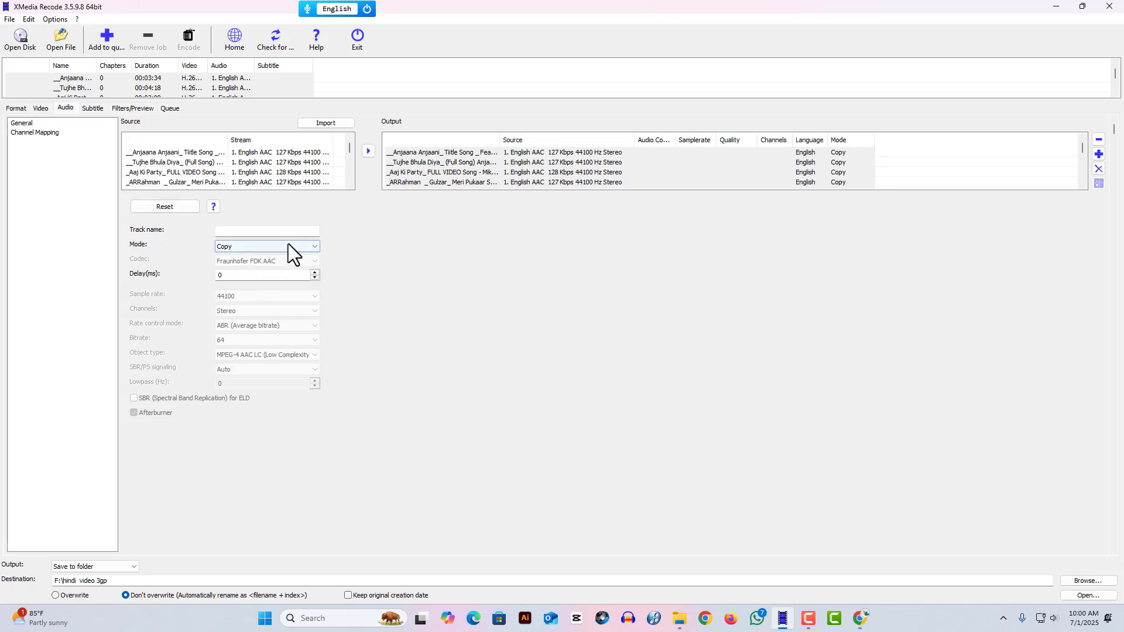
- Add the selected videos to the queue, encode them and dismiss the completion message
{"action": "left_click", "coordinate": [107, 41]}
{"action": "left_click", "coordinate": [188, 40]}
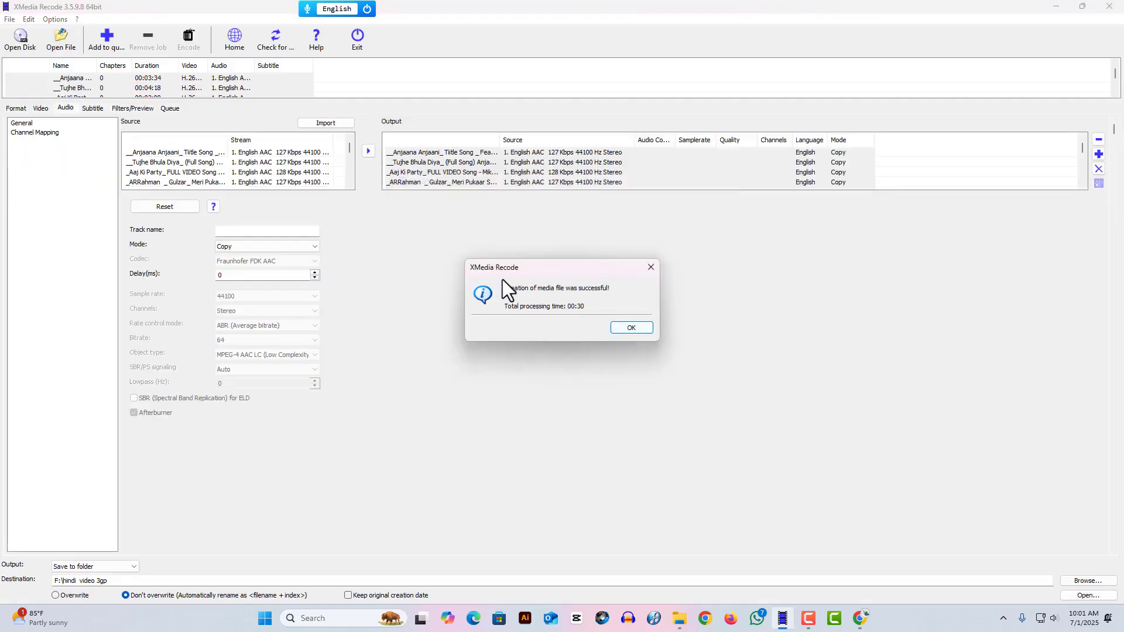
{"action": "left_click", "coordinate": [654, 268]}
- Switch to File Explorer and open the "hindi video 3gp" folder on drive F: to check the converted videos
{"action": "mouse_move", "coordinate": [680, 616]}
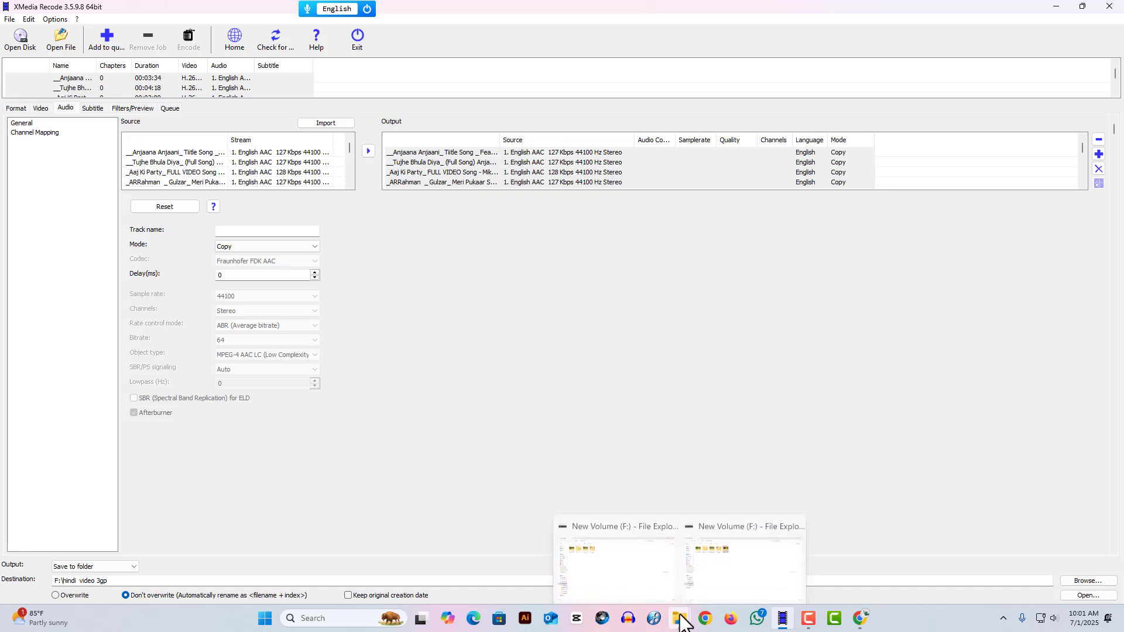
{"action": "left_click", "coordinate": [641, 571]}
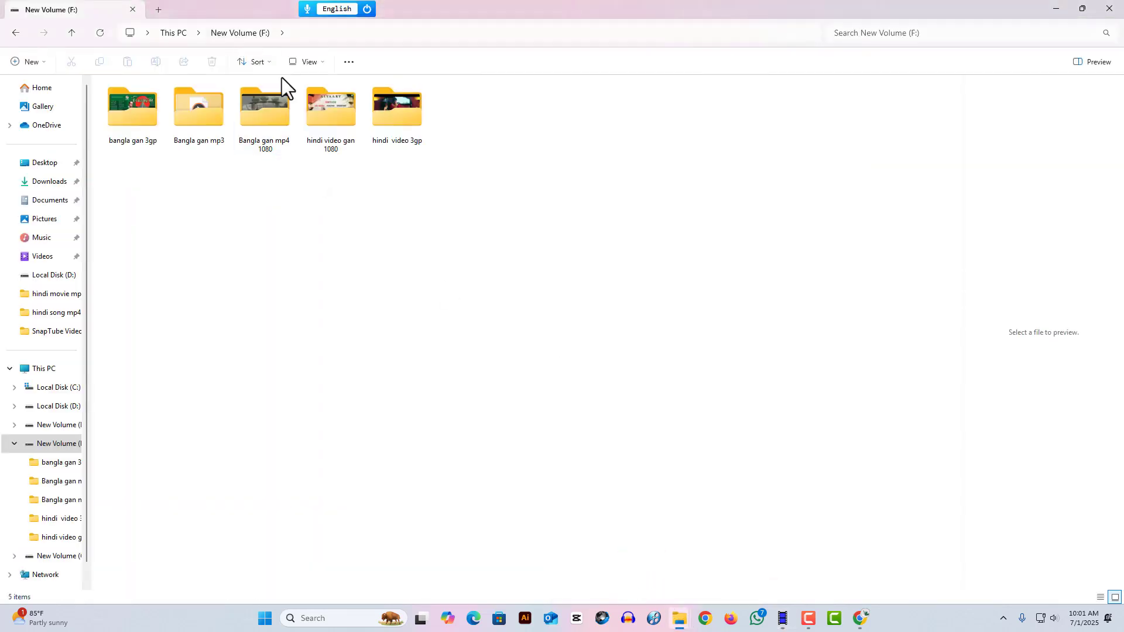
{"action": "double_click", "coordinate": [399, 110]}
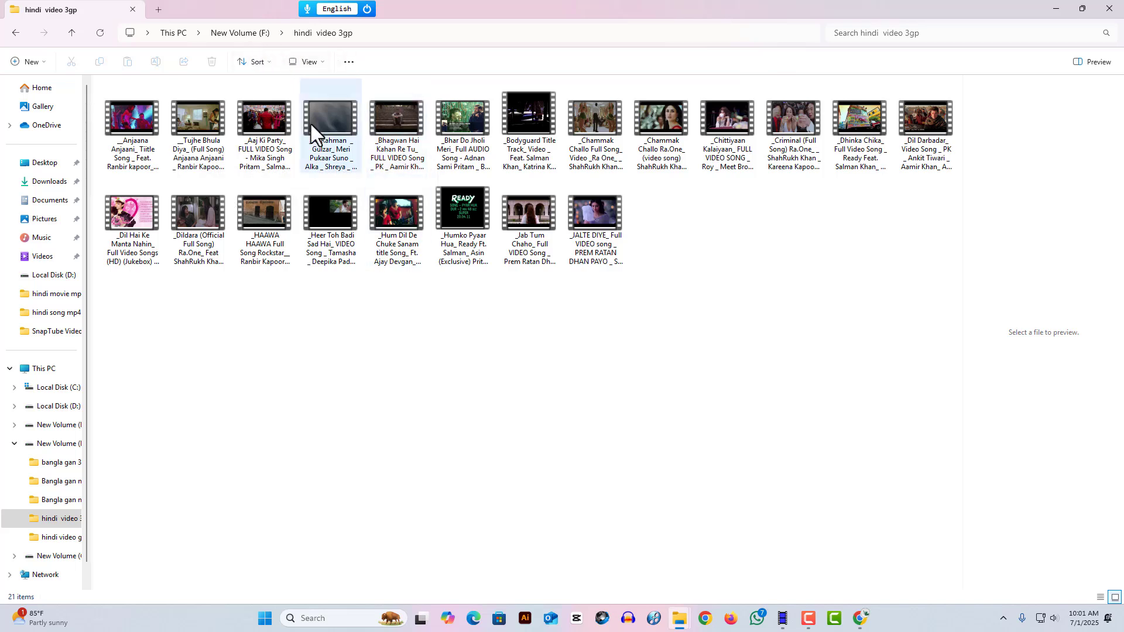
- Return to the root of drive F: and create a new folder named "hidi gan mp3"
{"action": "left_click", "coordinate": [248, 33]}
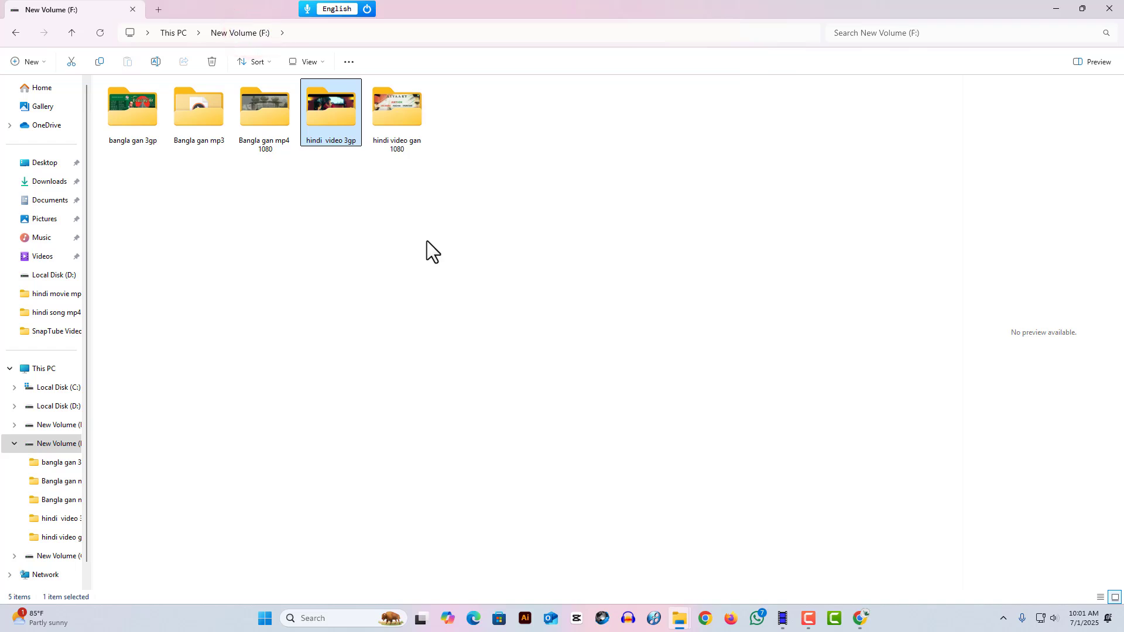
{"action": "right_click", "coordinate": [515, 112]}
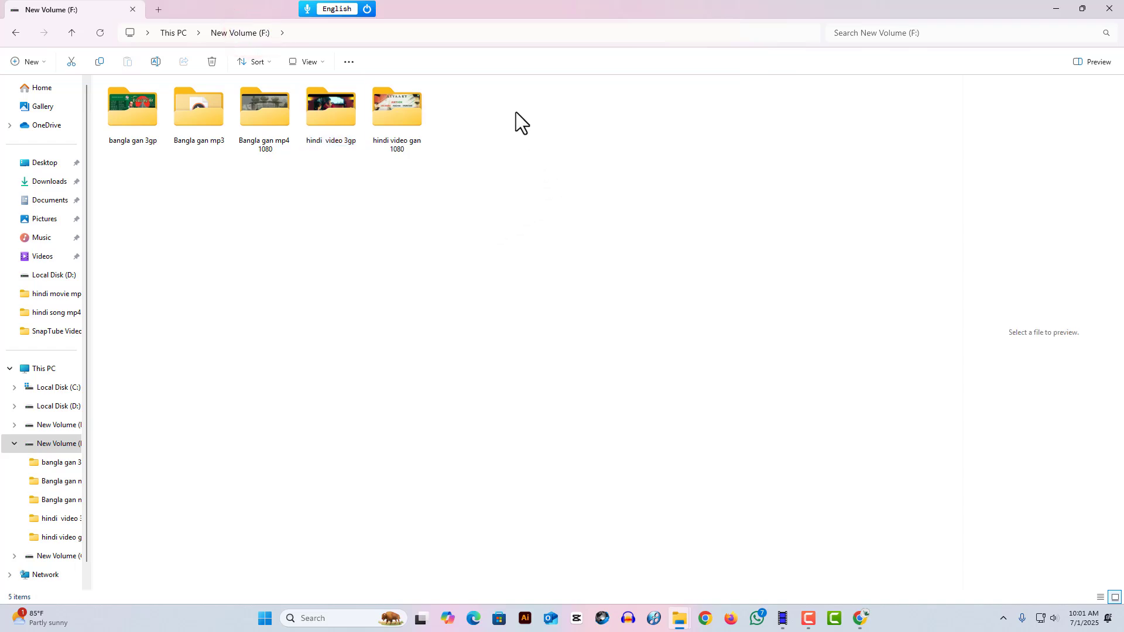
{"action": "mouse_move", "coordinate": [540, 202]}
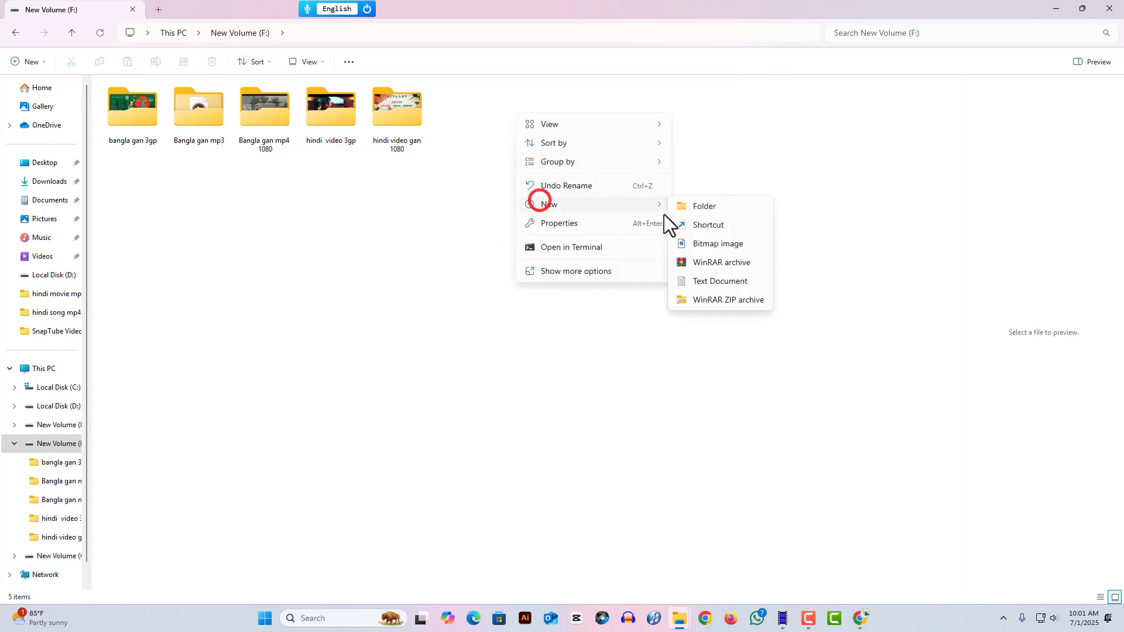
{"action": "left_click", "coordinate": [703, 205]}
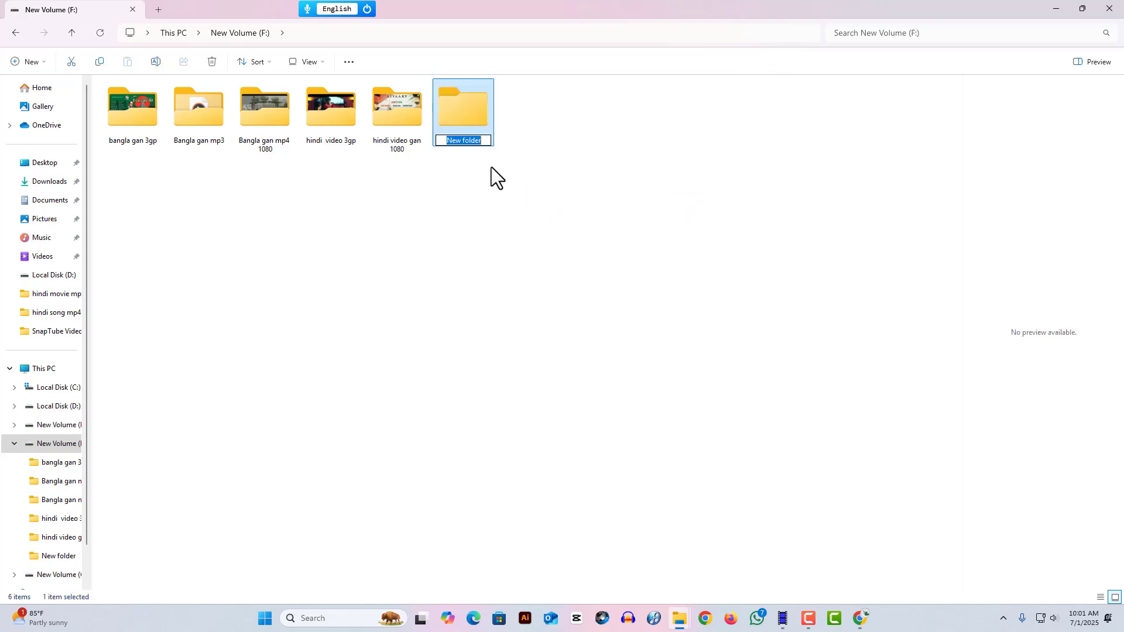
{"action": "type", "text": "hidi"}
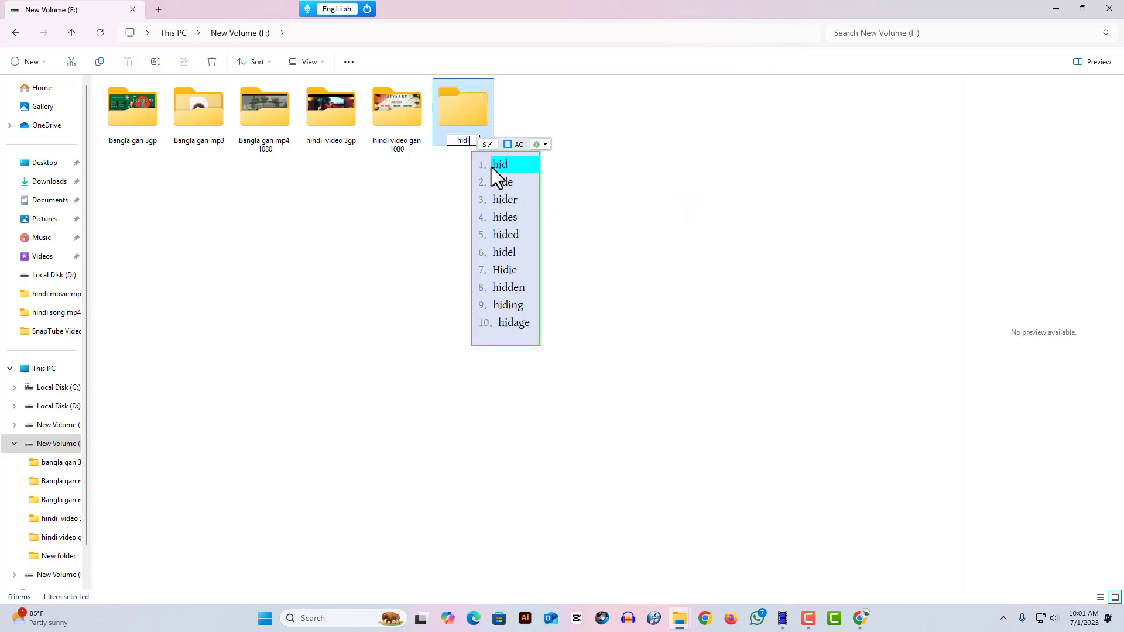
{"action": "type", "text": " gan "}
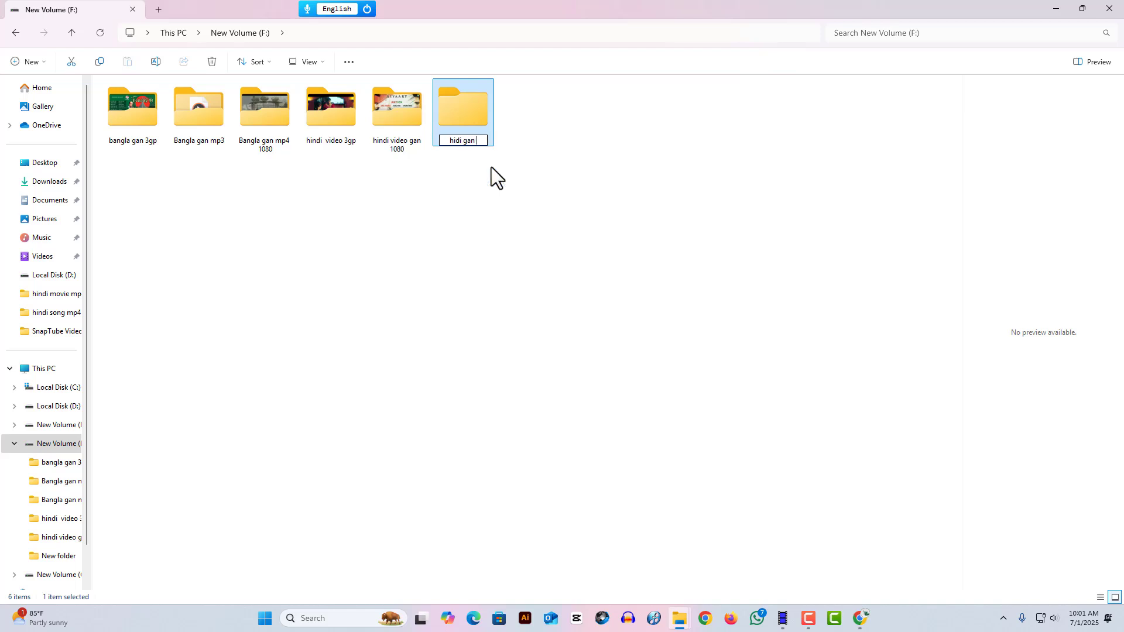
{"action": "type", "text": "p"}
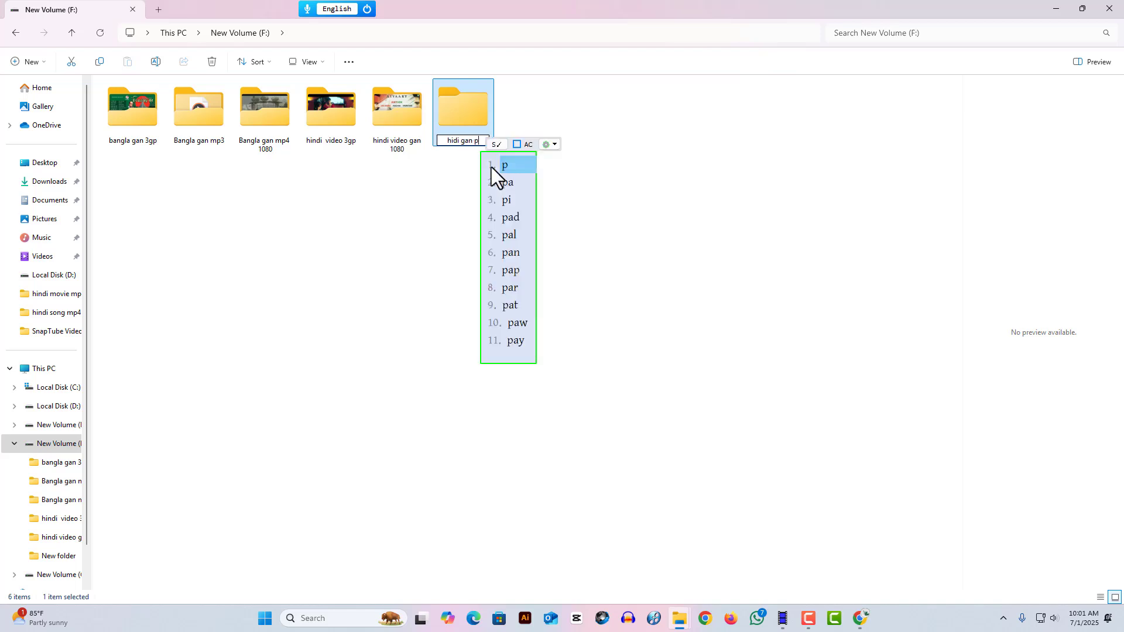
{"action": "key", "text": "BackSpace"}
{"action": "type", "text": "mp3"}
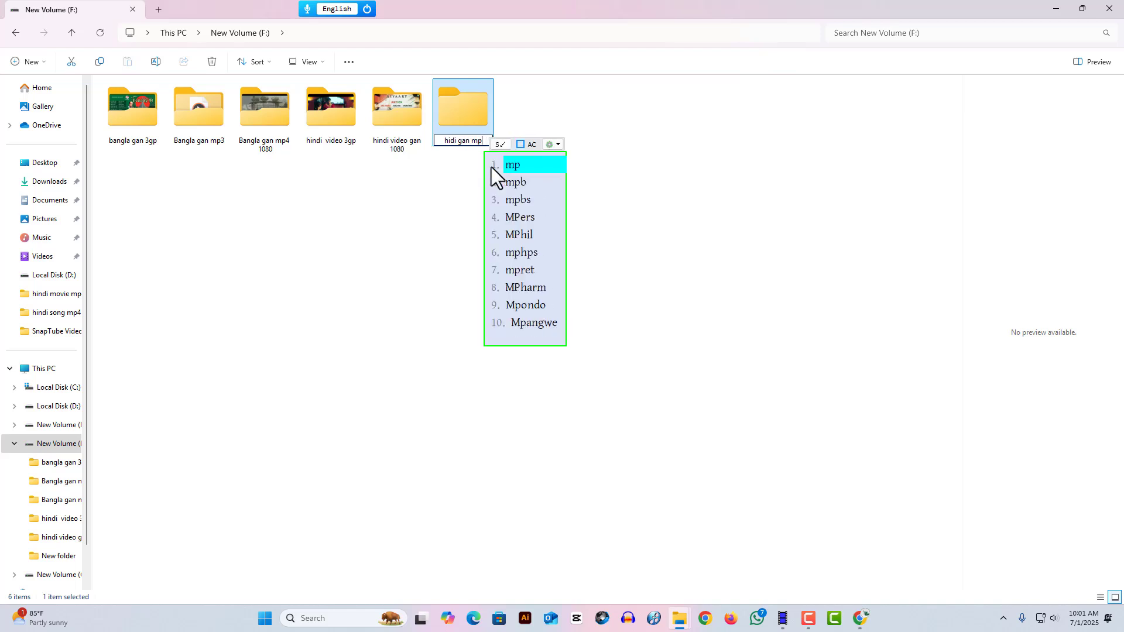
{"action": "left_click", "coordinate": [406, 230]}
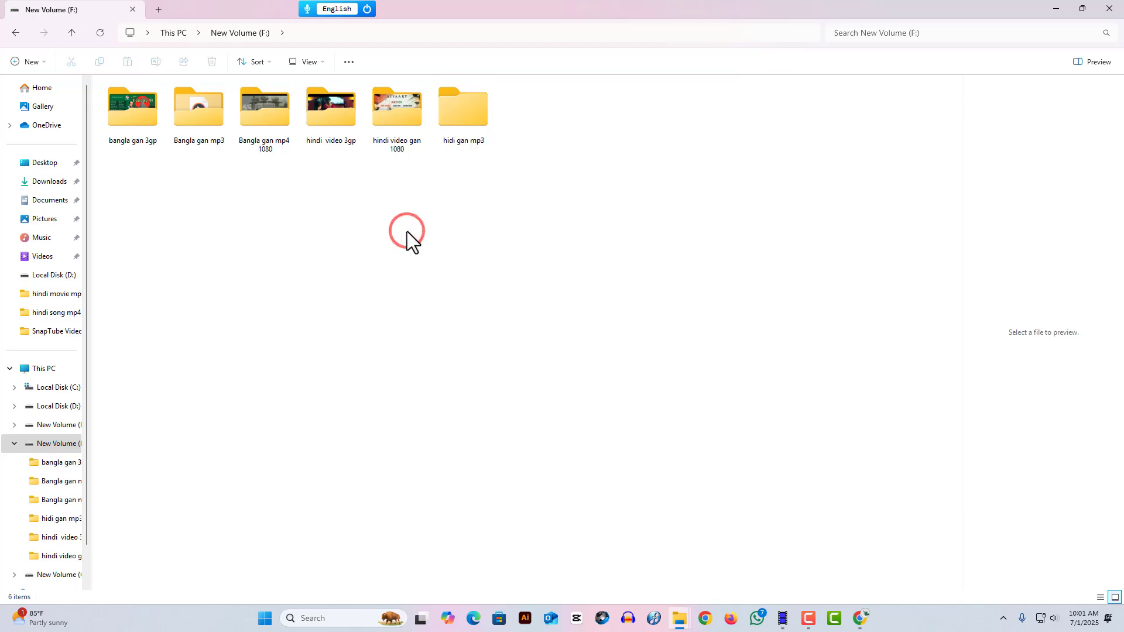
{"action": "left_click", "coordinate": [479, 121]}
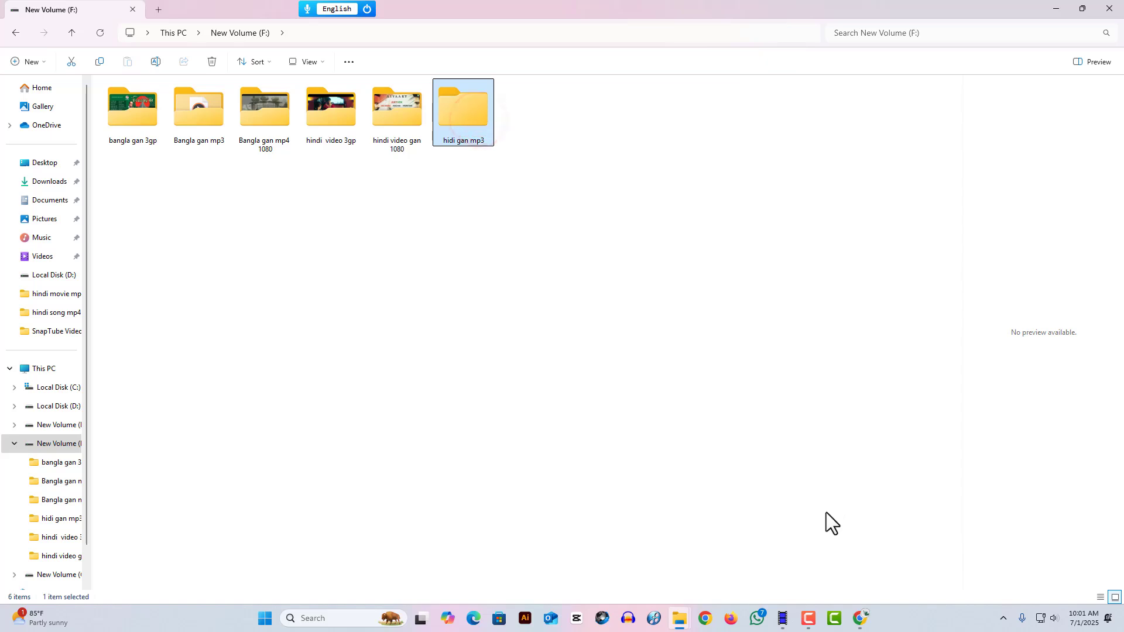
- Switch to XMedia Recode, close it and start it again with an empty file list
{"action": "mouse_move", "coordinate": [782, 608]}
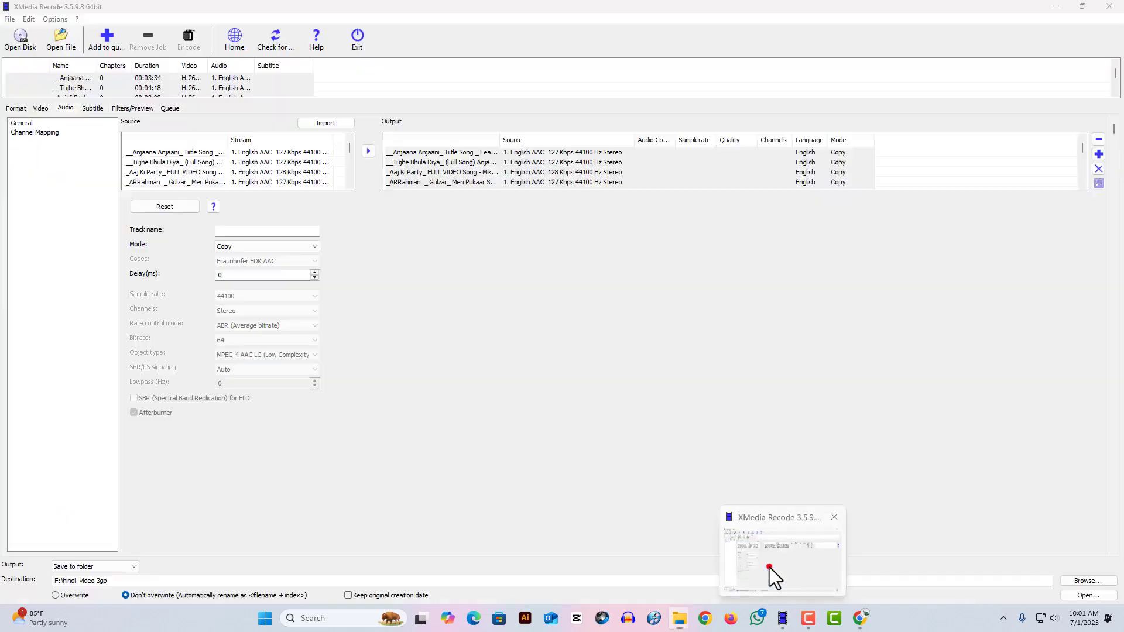
{"action": "left_click", "coordinate": [769, 567]}
{"action": "left_click", "coordinate": [1109, 7]}
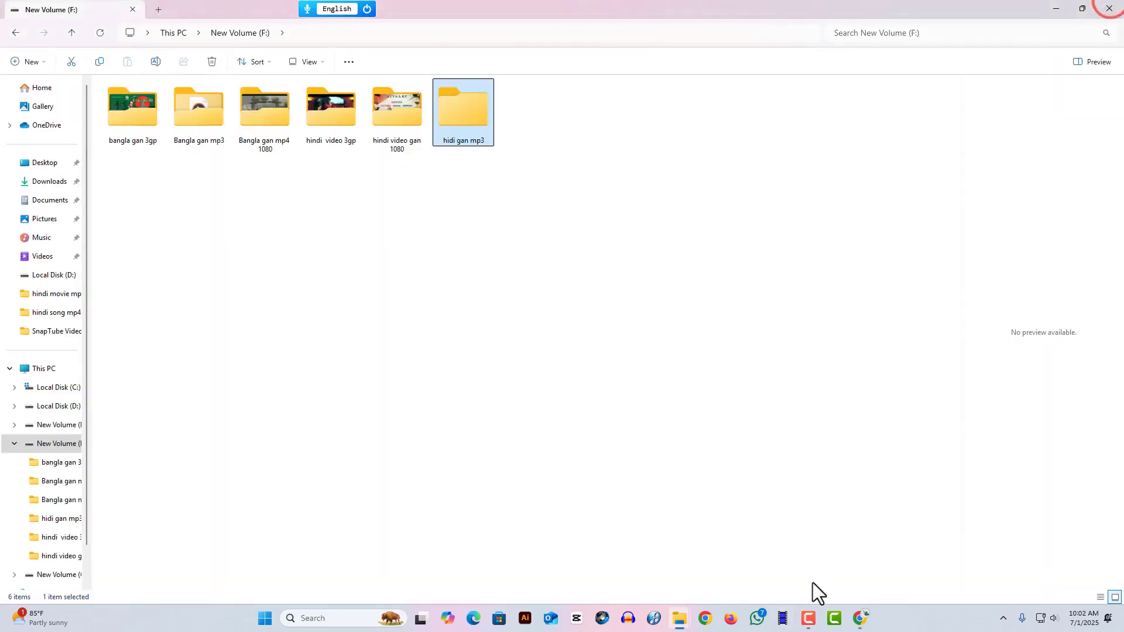
{"action": "left_click", "coordinate": [783, 617]}
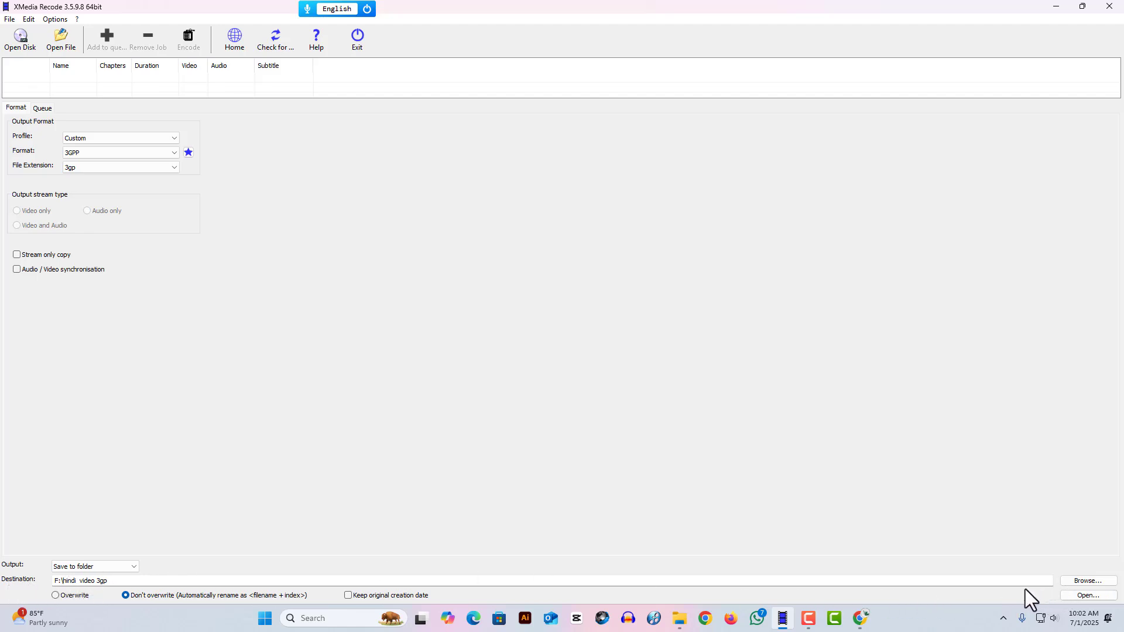
- Set the output destination to the "hidi gan mp3" folder on New Volume (F:)
{"action": "left_click", "coordinate": [1087, 580]}
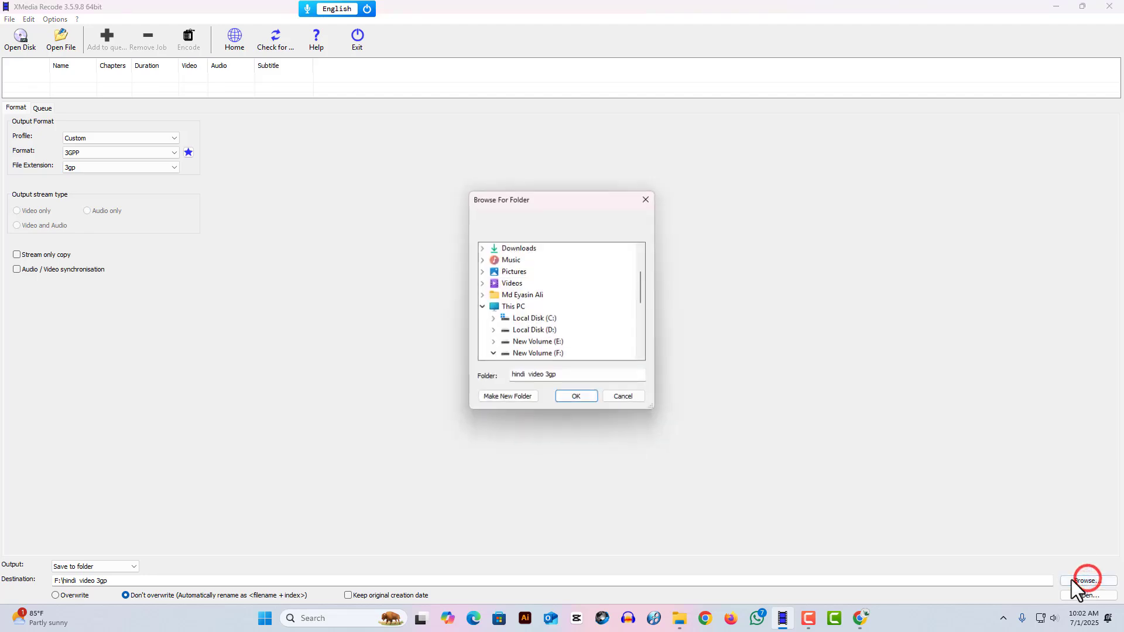
{"action": "scroll", "coordinate": [527, 348], "scroll_direction": "down", "scroll_amount": 3}
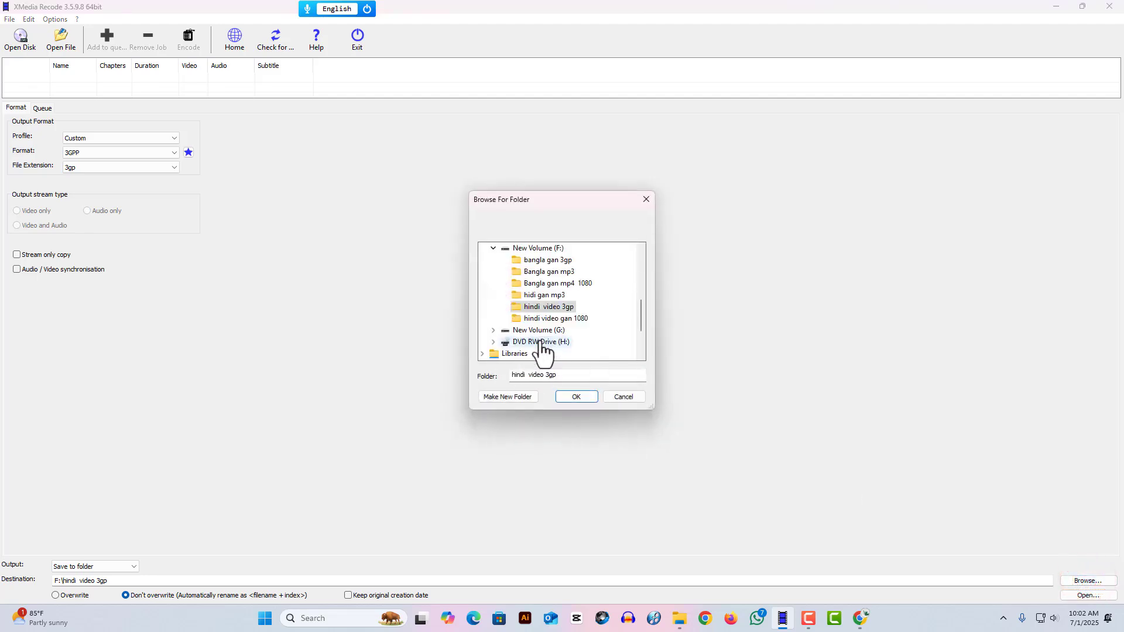
{"action": "left_click", "coordinate": [552, 295]}
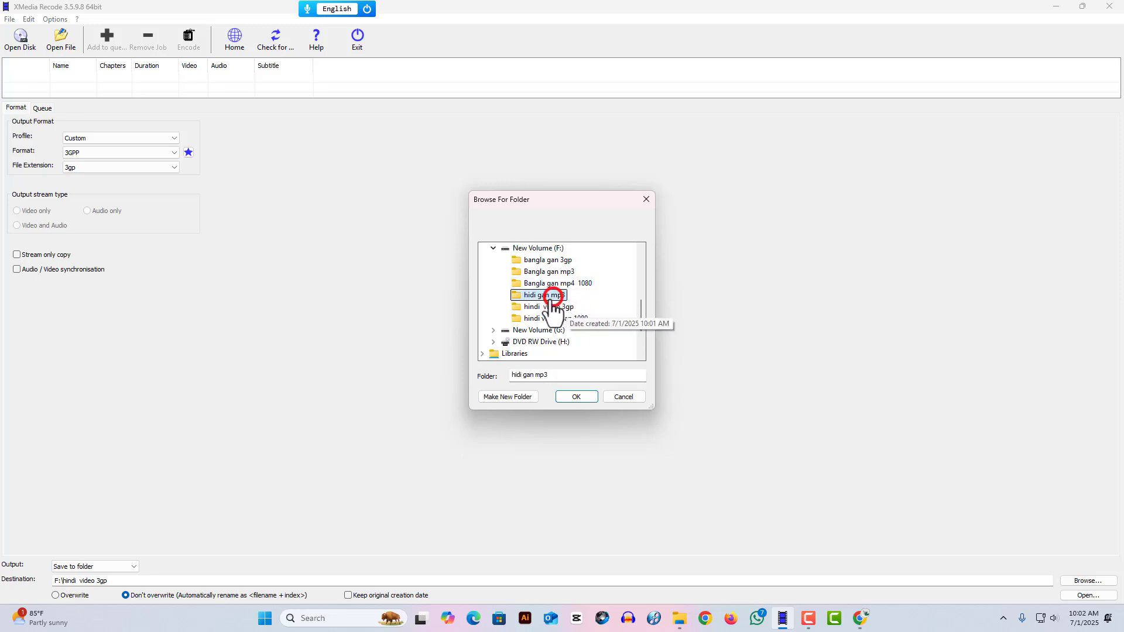
{"action": "left_click", "coordinate": [577, 397]}
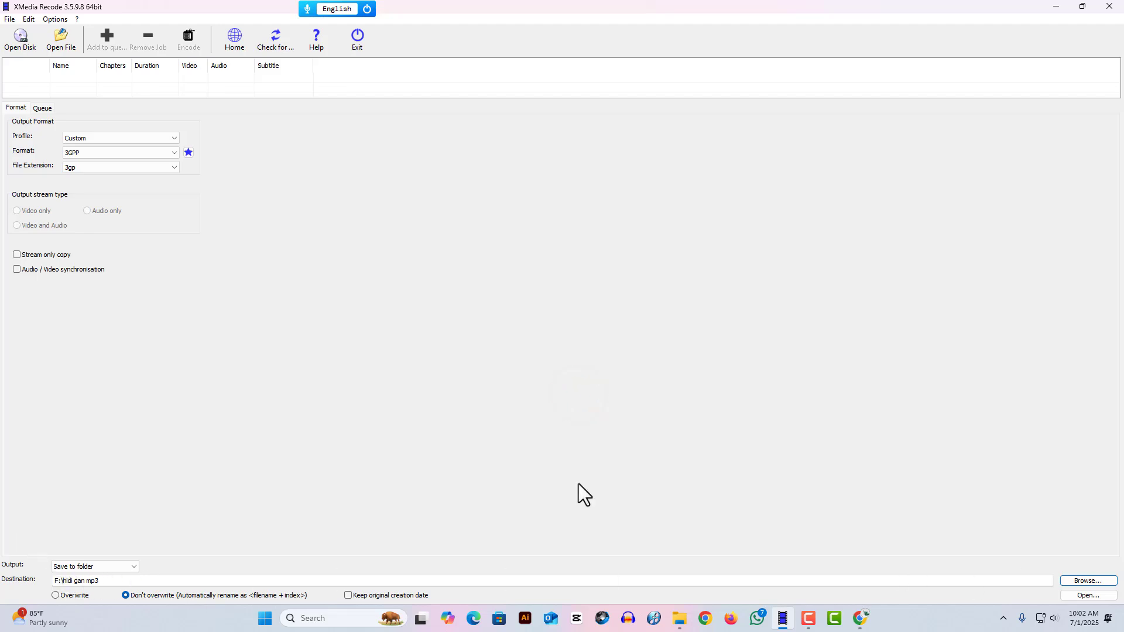
- Set the output format to MP3
{"action": "left_click", "coordinate": [71, 151]}
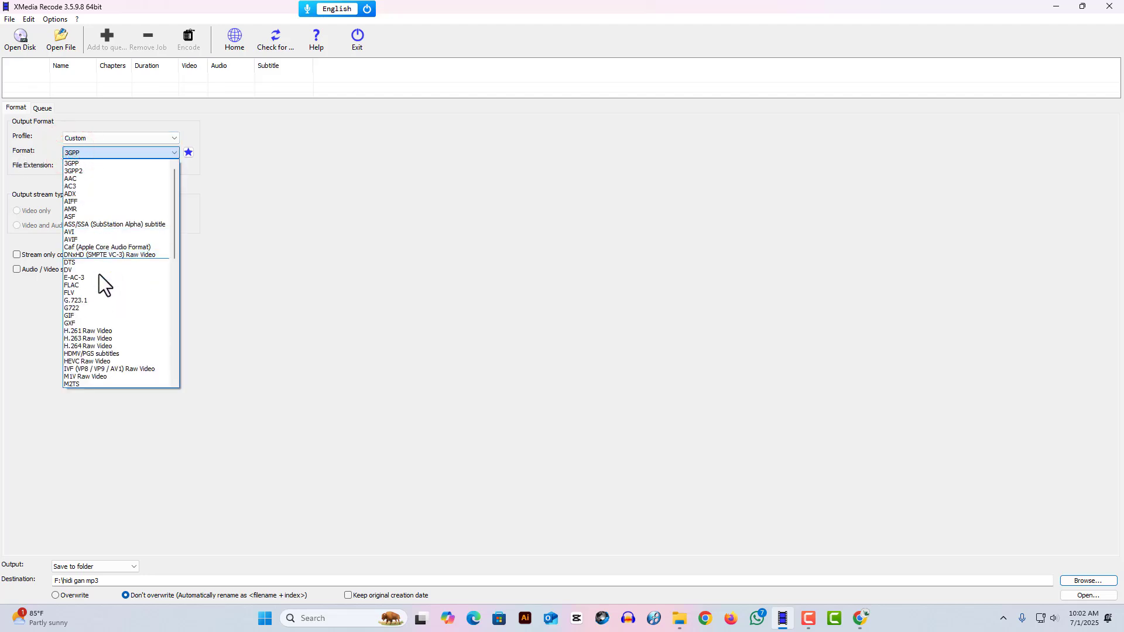
{"action": "scroll", "coordinate": [100, 325], "scroll_direction": "down", "scroll_amount": 4}
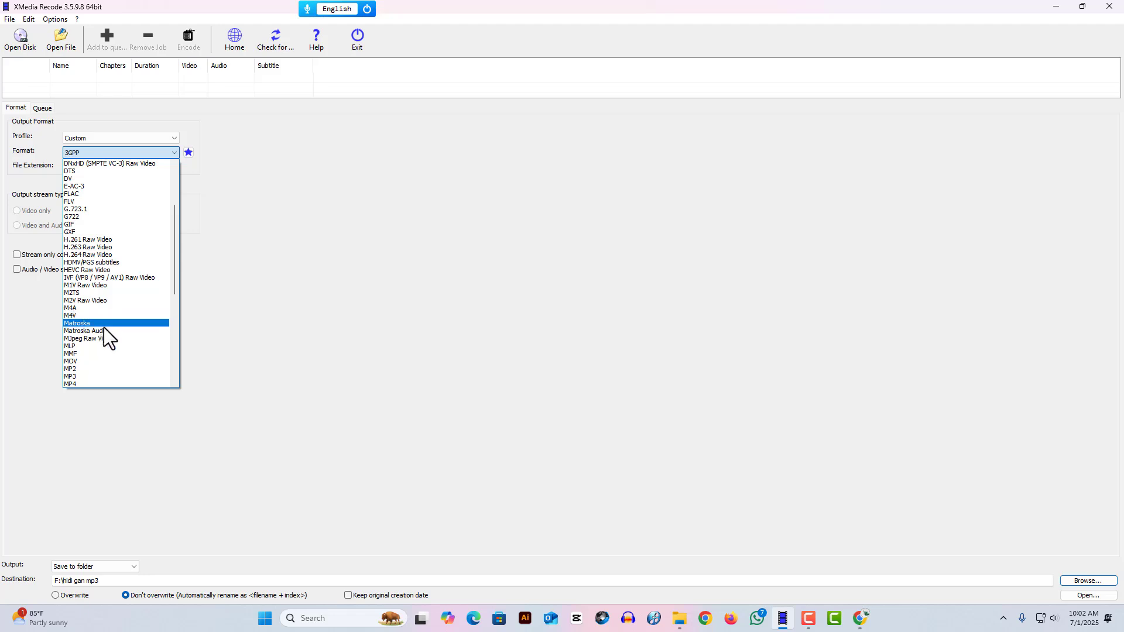
{"action": "left_click", "coordinate": [77, 376]}
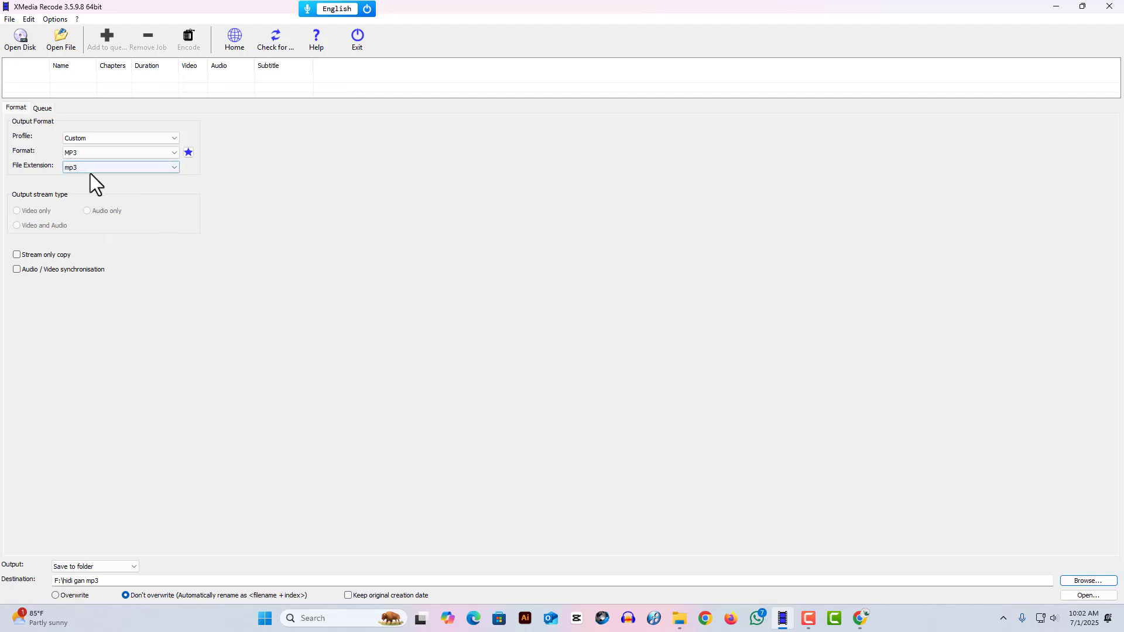
- Load the first two rows of videos from "hindi video gan 1080", from "__Anjaana Anjaani_" through "_Dil Hai Ke Manta Nahin_"
{"action": "left_click", "coordinate": [63, 38]}
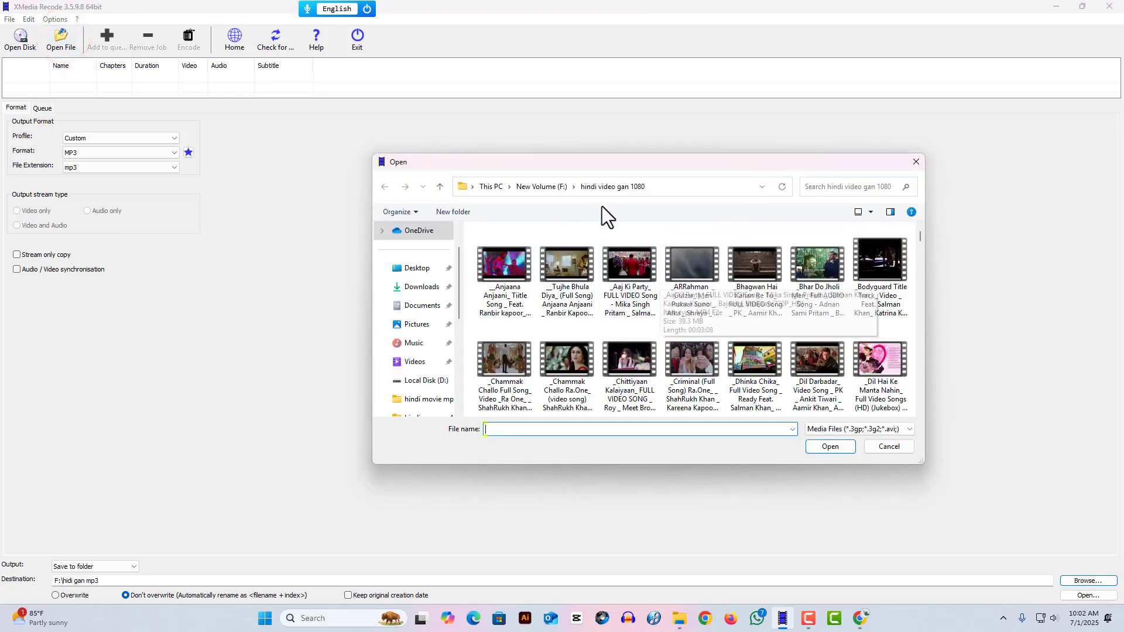
{"action": "left_click", "coordinate": [506, 276]}
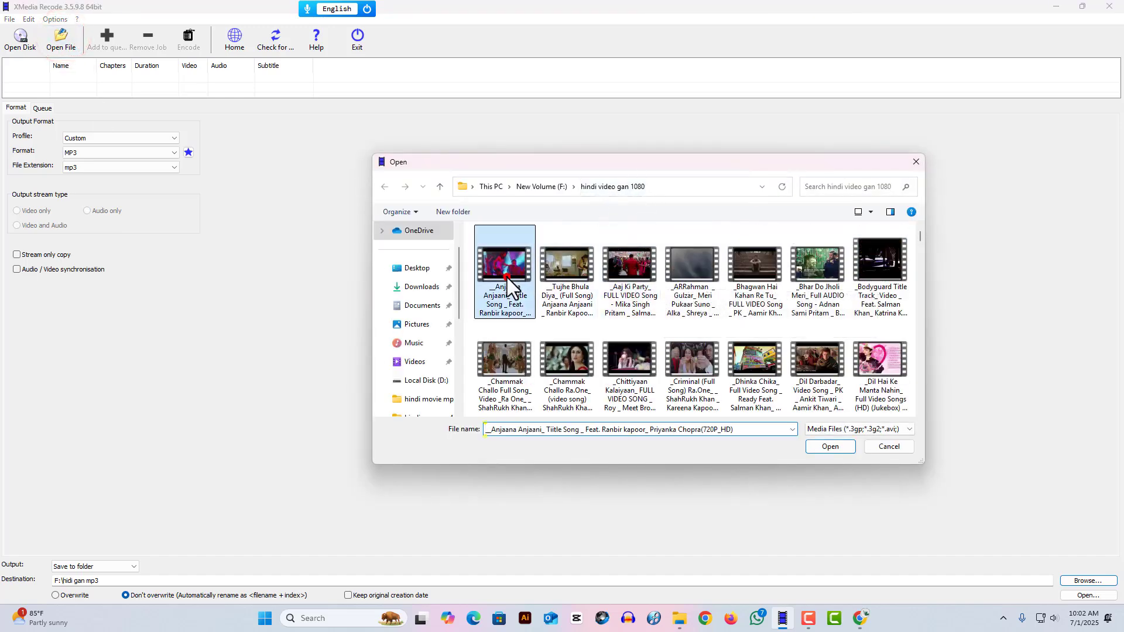
{"action": "left_click", "coordinate": [859, 376], "text": "shift"}
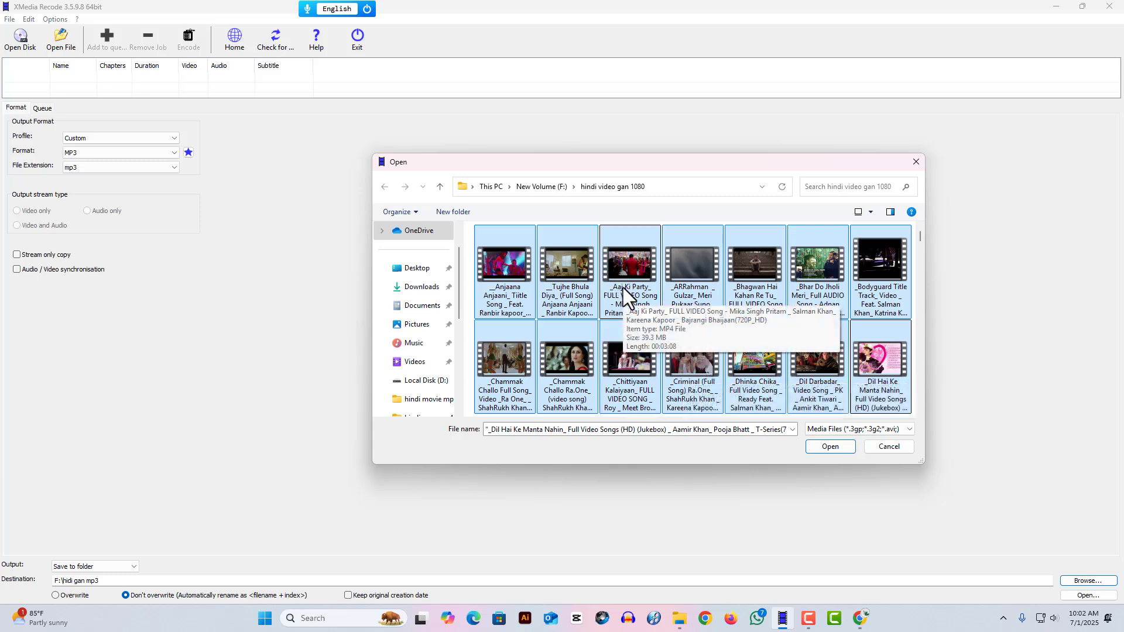
{"action": "left_click", "coordinate": [821, 447]}
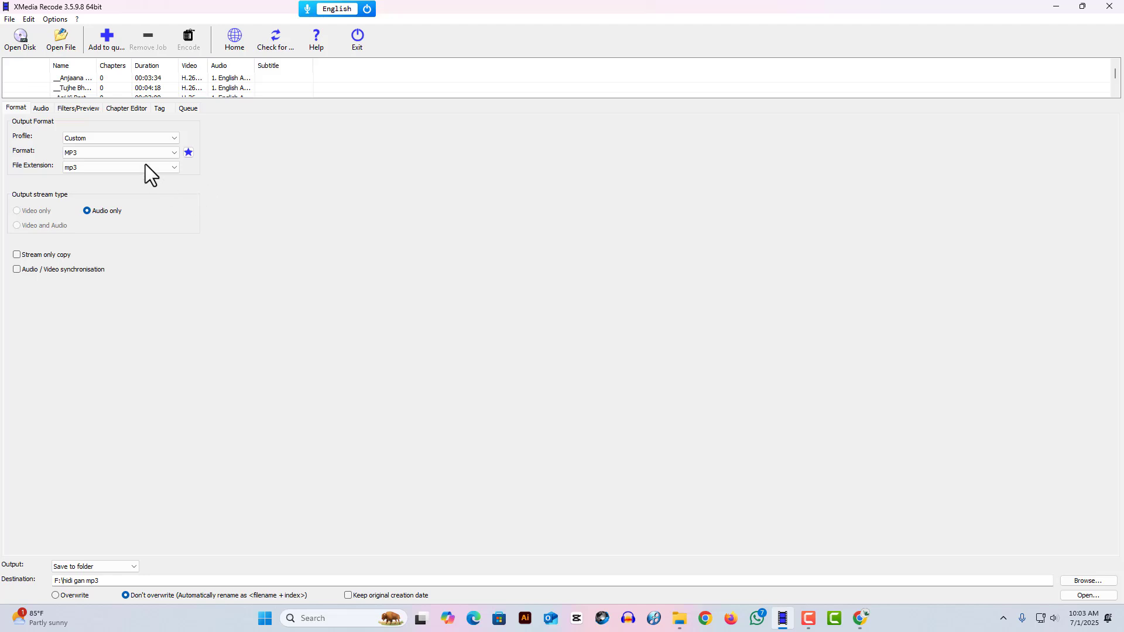
- Select all the loaded videos and review their audio mode options, keeping the mode on Convert
{"action": "left_click", "coordinate": [82, 78]}
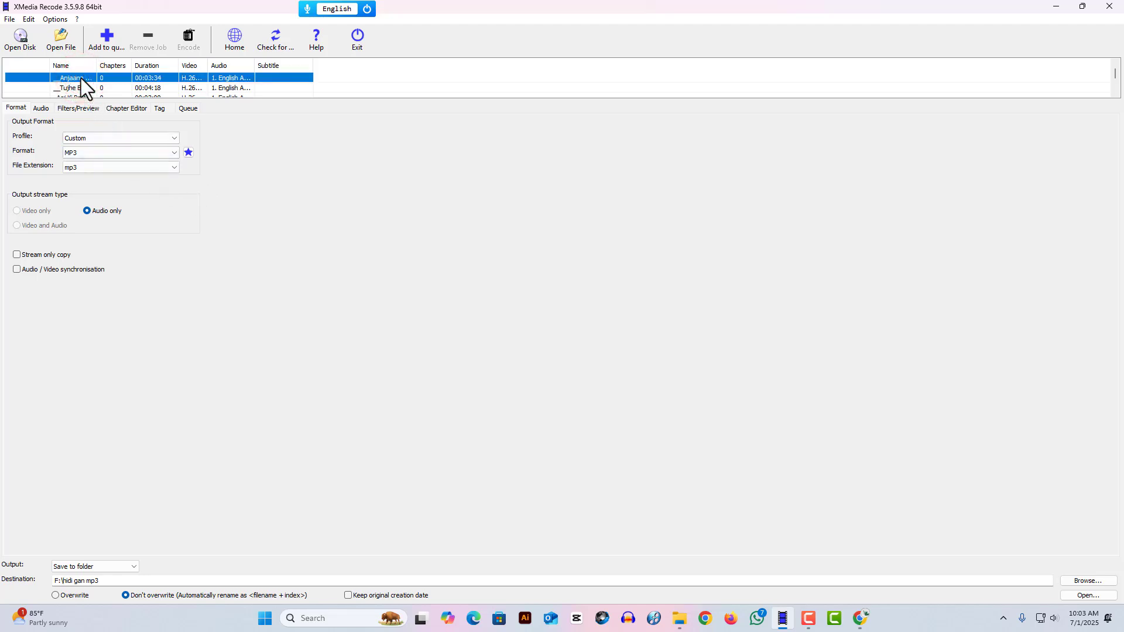
{"action": "key", "text": "ctrl+a"}
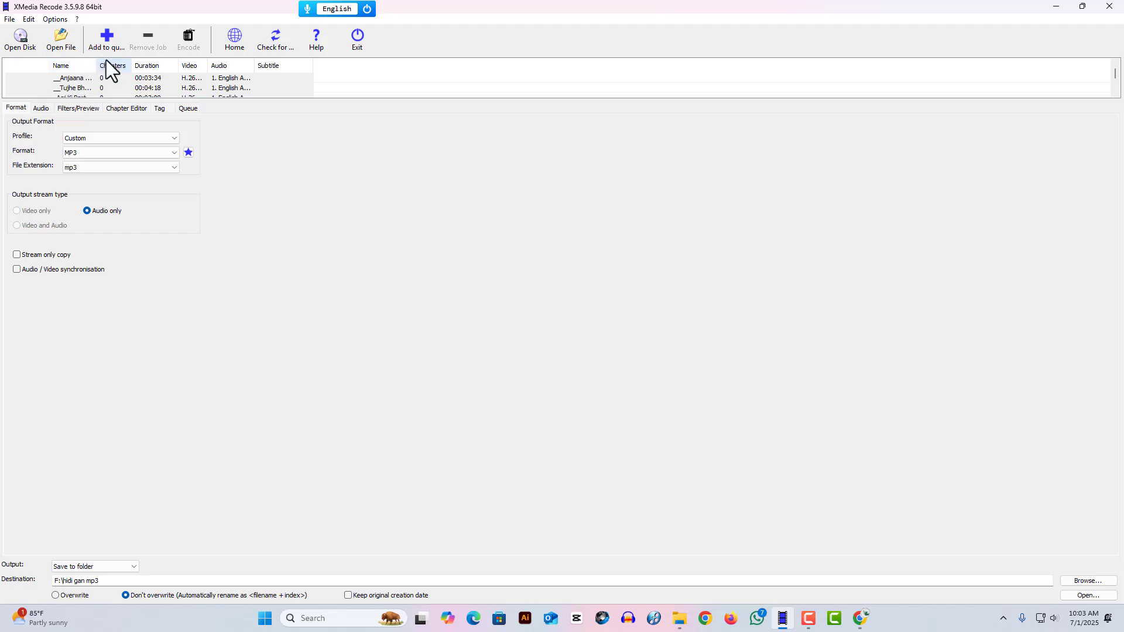
{"action": "left_click", "coordinate": [39, 107]}
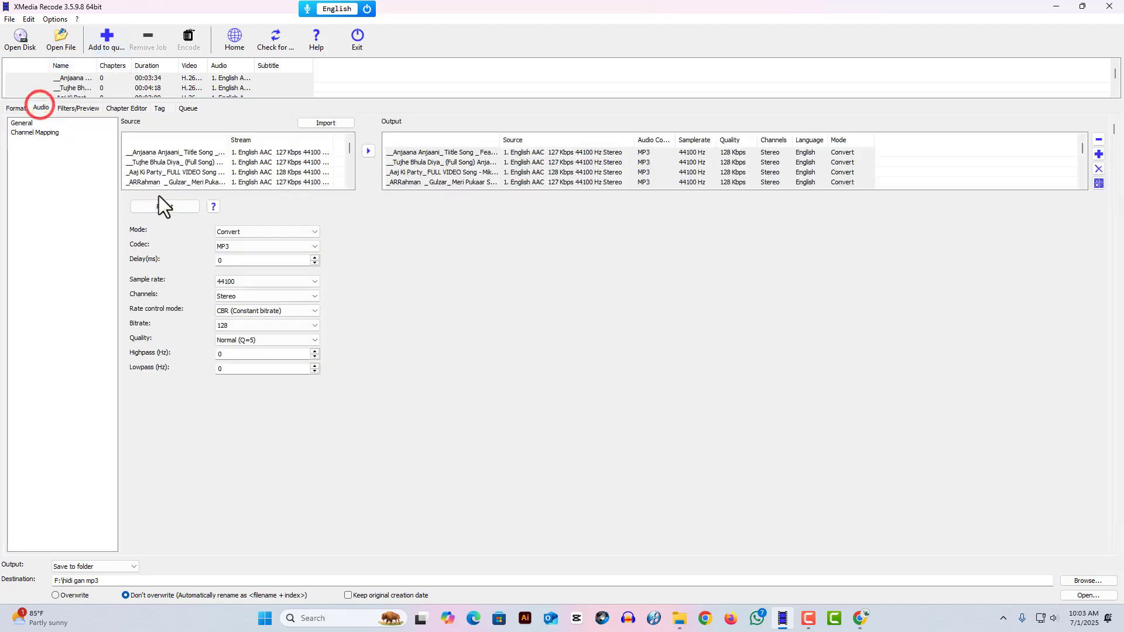
{"action": "left_click", "coordinate": [255, 230]}
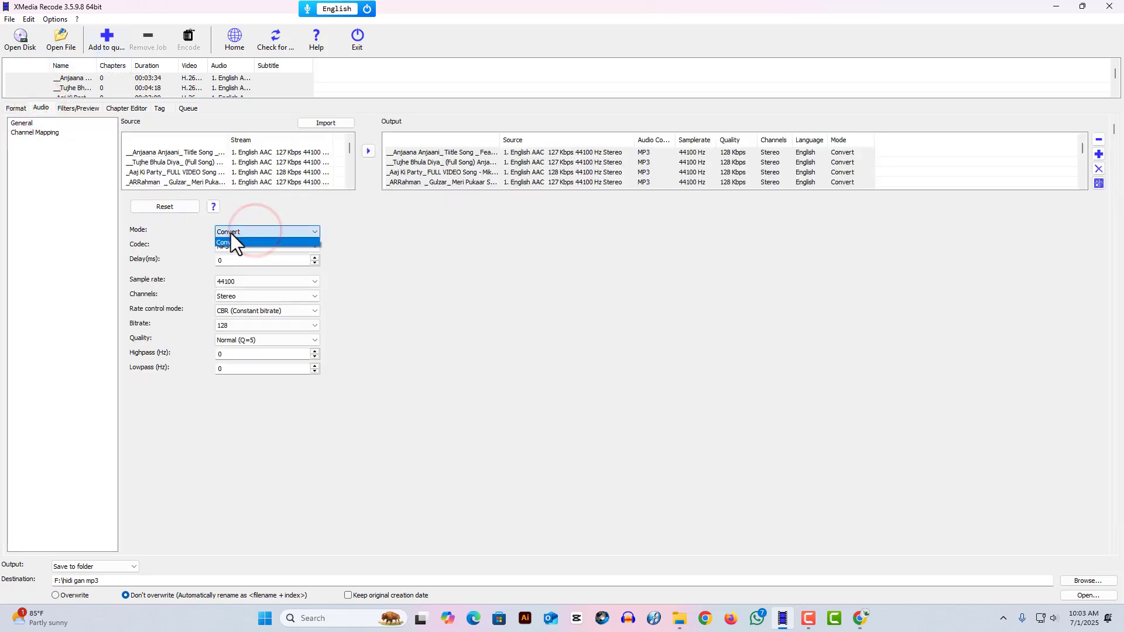
{"action": "left_click", "coordinate": [259, 207]}
{"action": "left_click", "coordinate": [237, 228]}
{"action": "left_click", "coordinate": [286, 204]}
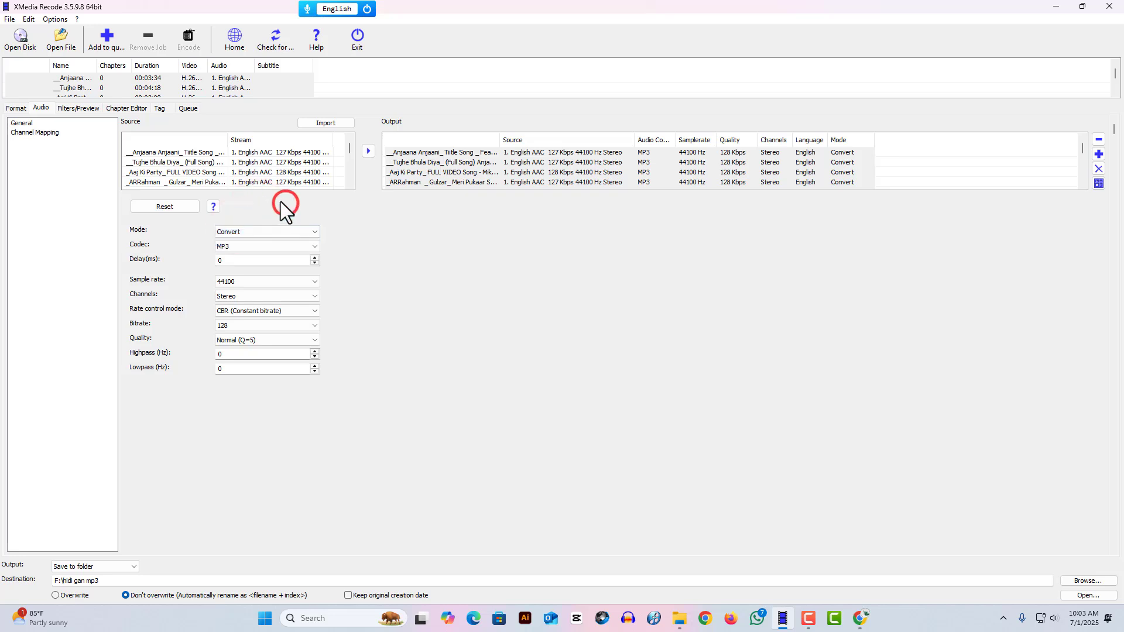
- Add the selected videos to the queue and start encoding them to MP3
{"action": "left_click", "coordinate": [110, 41]}
{"action": "left_click", "coordinate": [190, 40]}
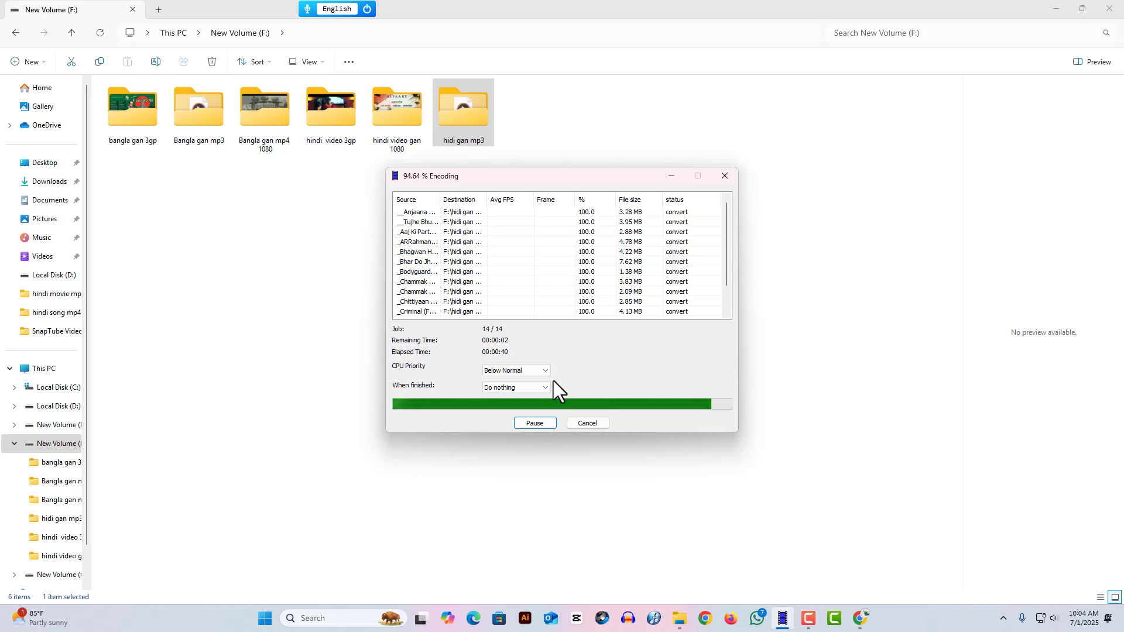
- Pause the encoding to review the when-finished actions, keep the setting on Do nothing, and resume the encoding
{"action": "left_click", "coordinate": [535, 423]}
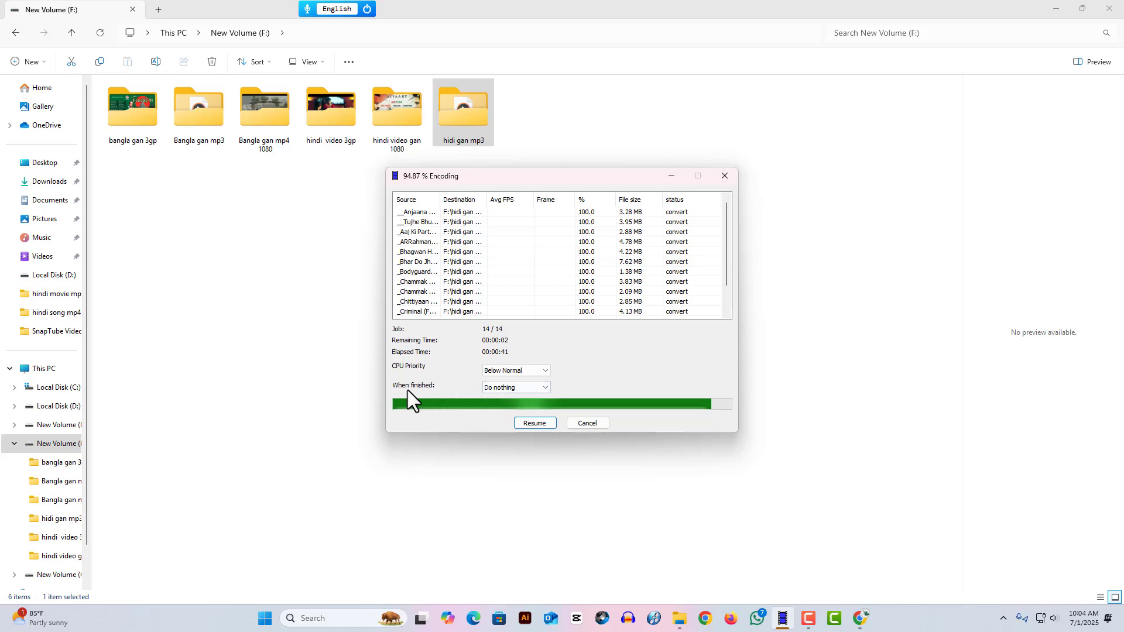
{"action": "left_click", "coordinate": [498, 388]}
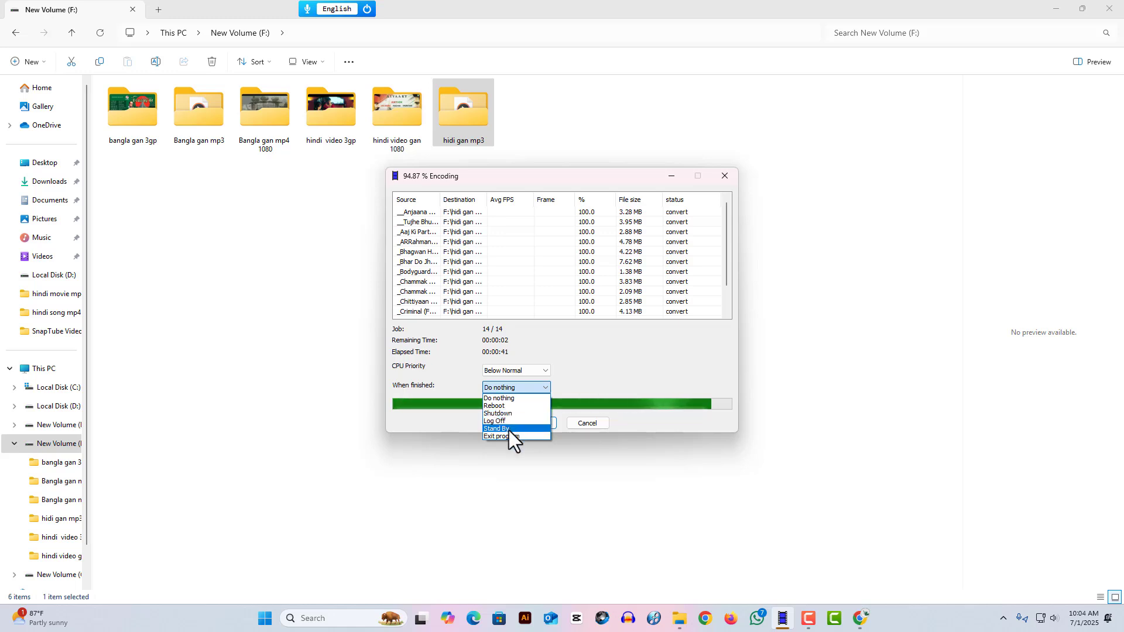
{"action": "left_click", "coordinate": [496, 398]}
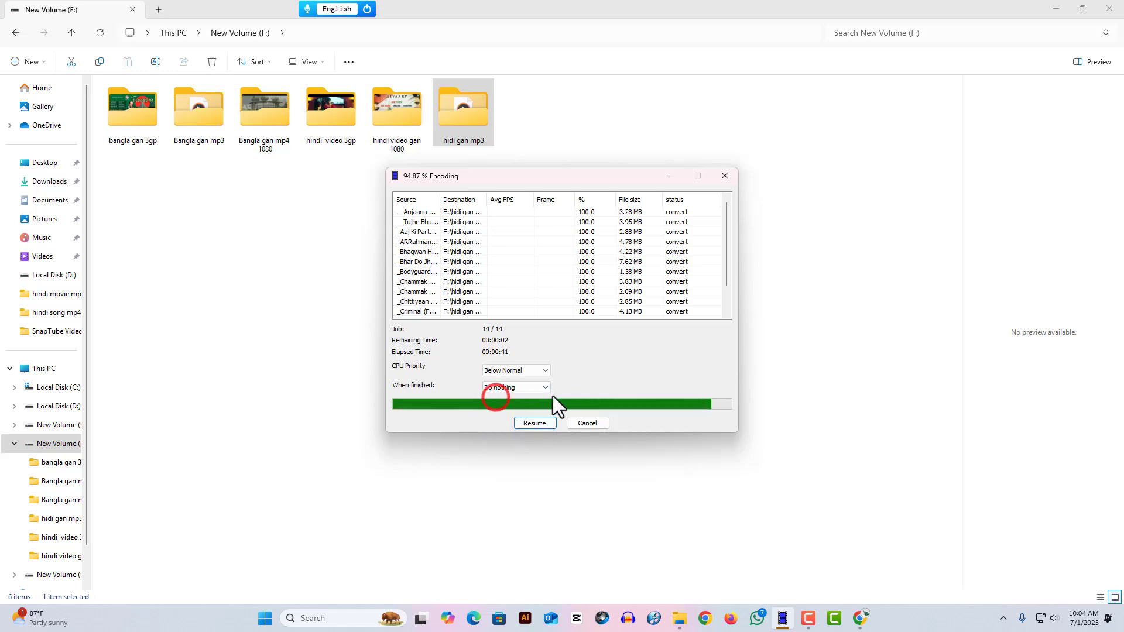
{"action": "left_click", "coordinate": [535, 422]}
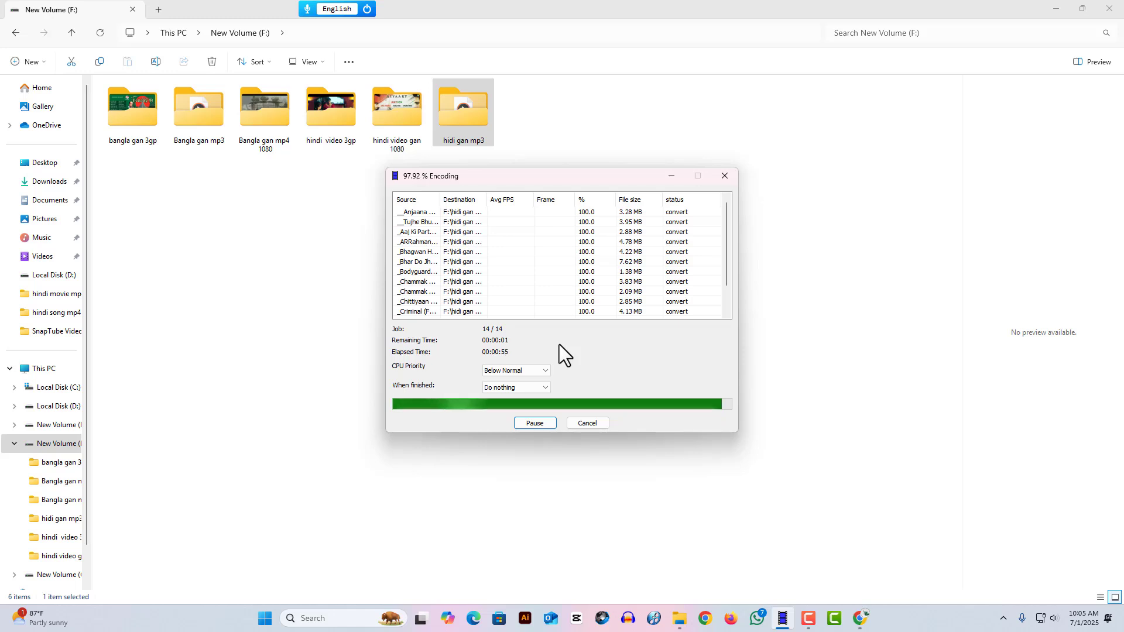
{"action": "left_click", "coordinate": [517, 372]}
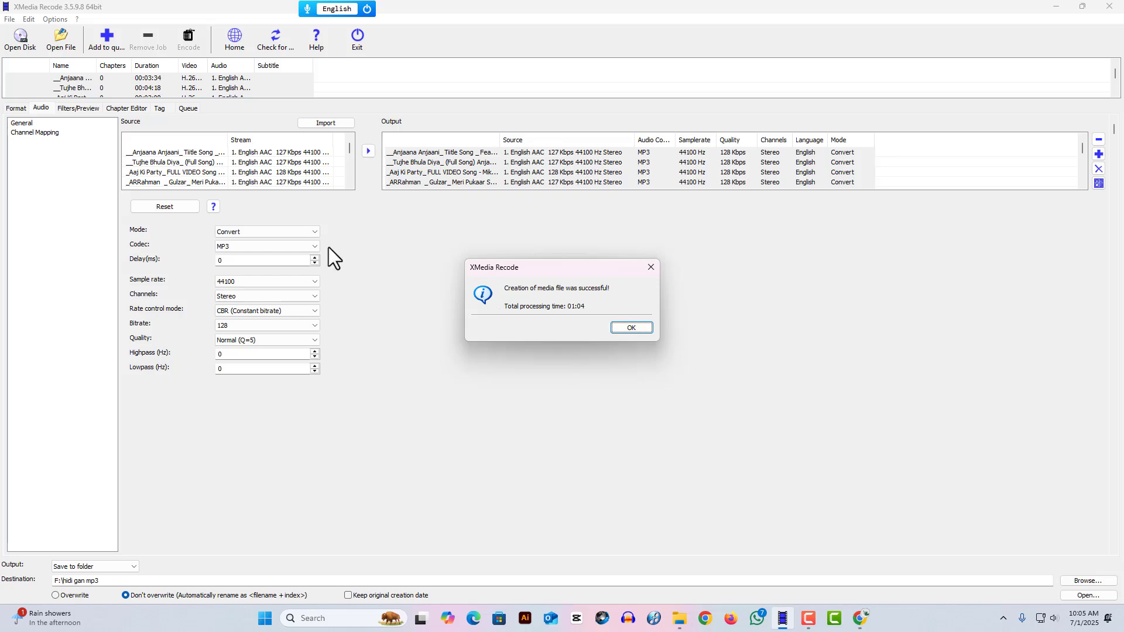
- Dismiss the completion message and check the converted MP3 files in the "hidi gan mp3" folder on drive F: in File Explorer
{"action": "left_click", "coordinate": [651, 266]}
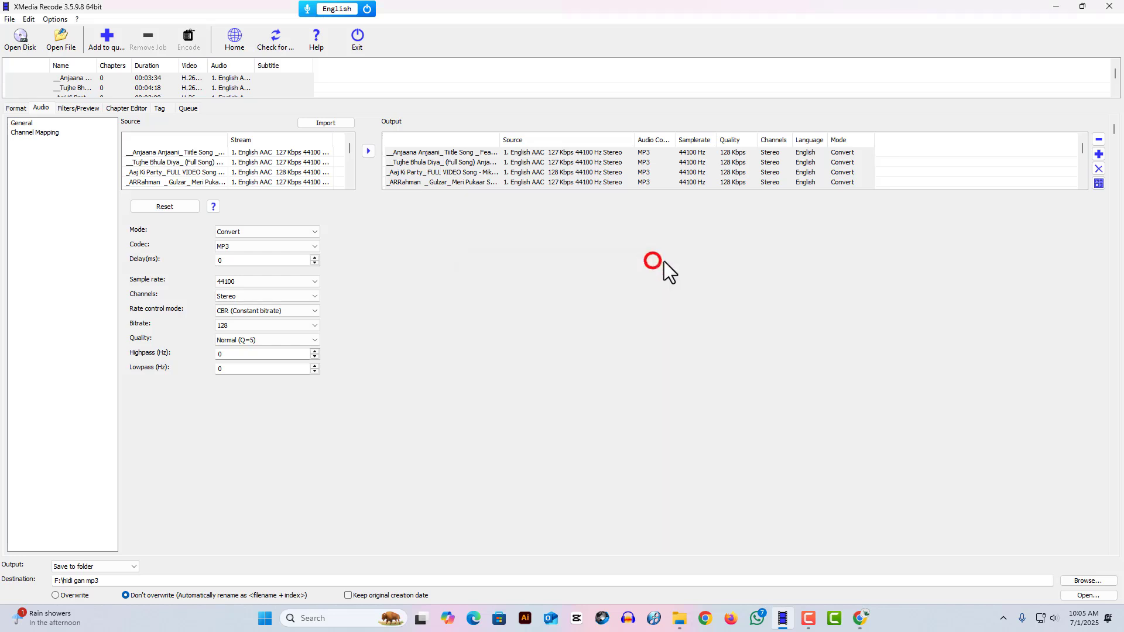
{"action": "mouse_move", "coordinate": [684, 623]}
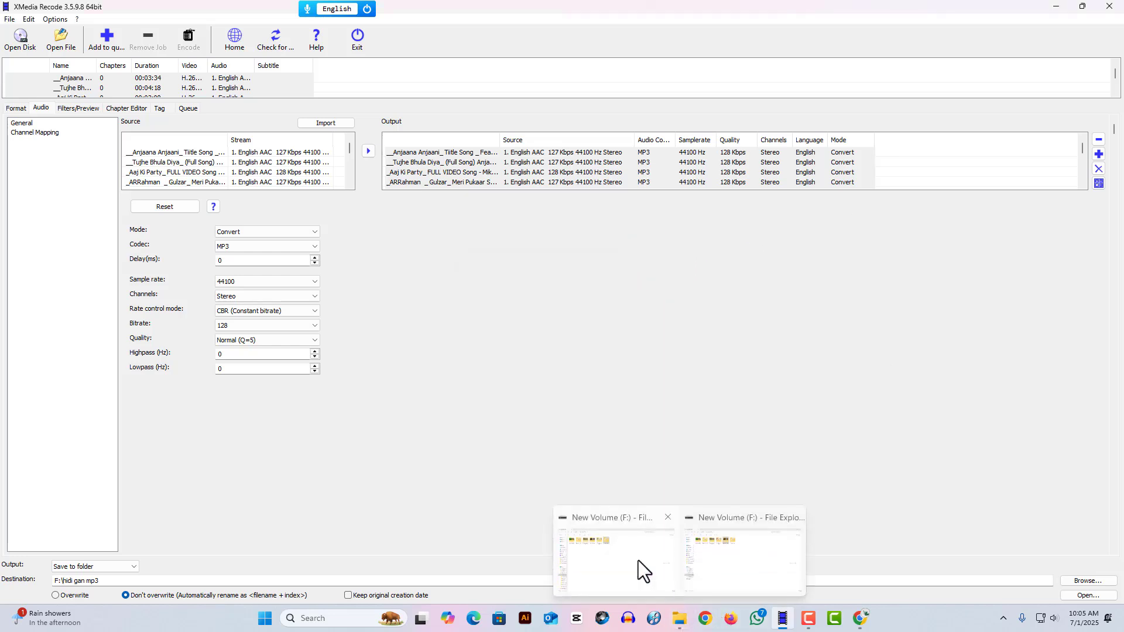
{"action": "left_click", "coordinate": [625, 553]}
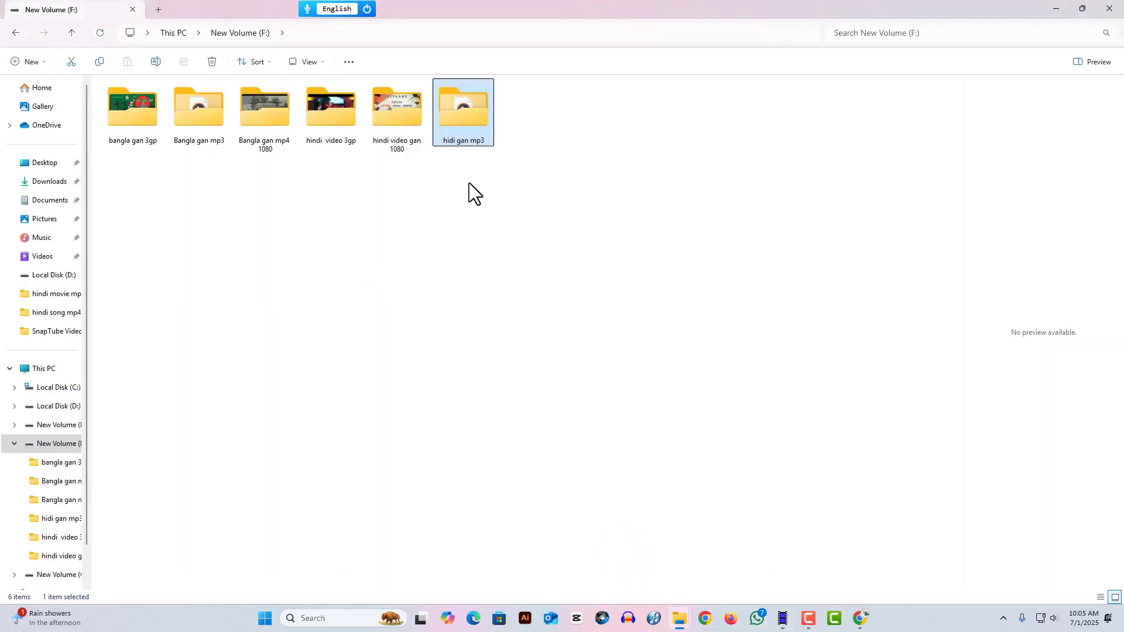
{"action": "double_click", "coordinate": [468, 118]}
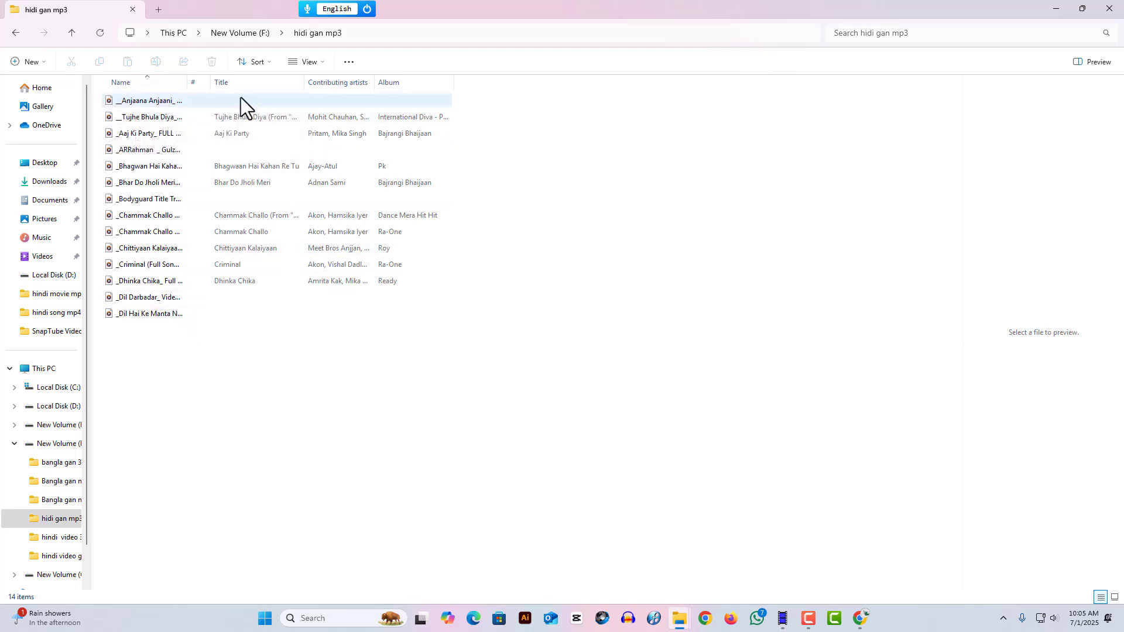
{"action": "left_click", "coordinate": [243, 33]}
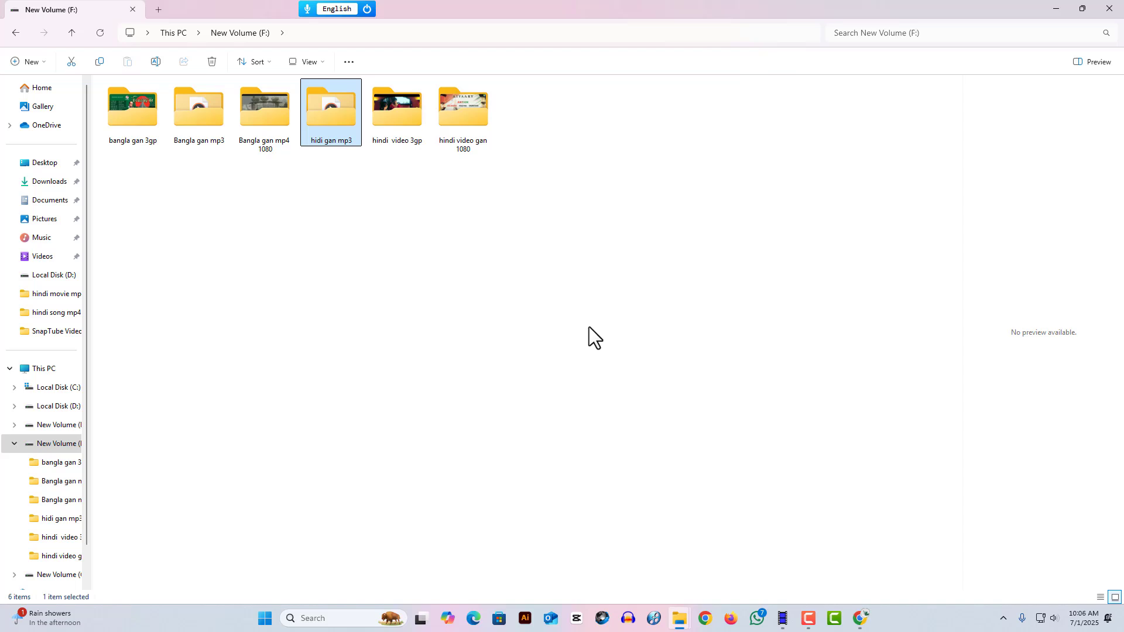
{"action": "left_click", "coordinate": [1108, 9]}
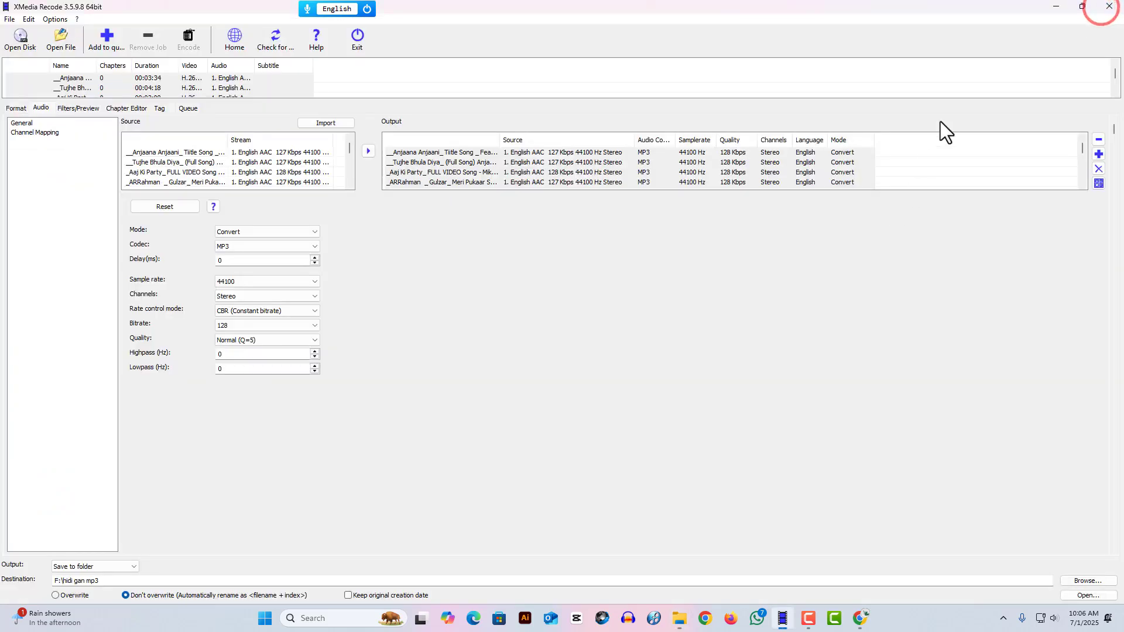